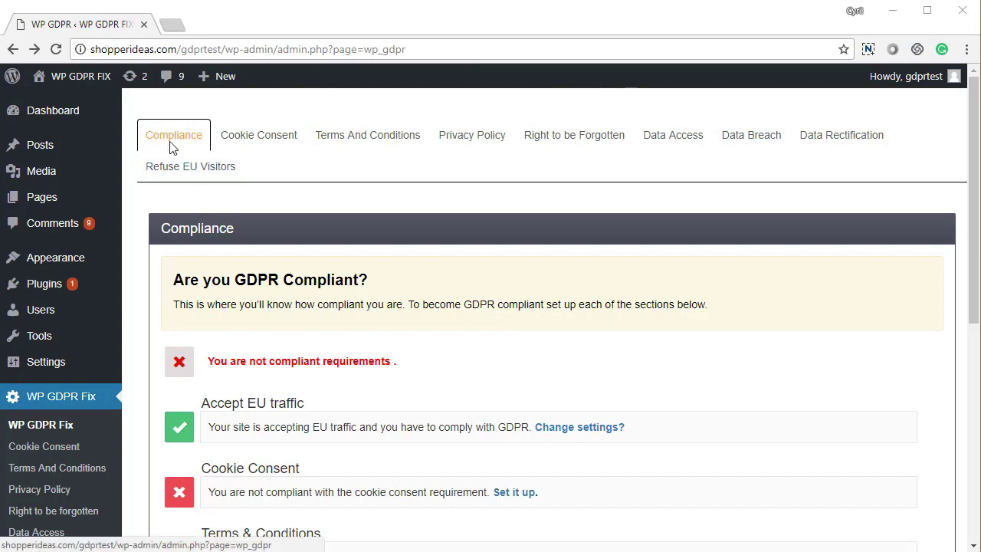
Review the unmet compliance requirements down to Data Rectification Requirements
{"action": "scroll", "coordinate": [311, 296], "scroll_direction": "down", "scroll_amount": 1}
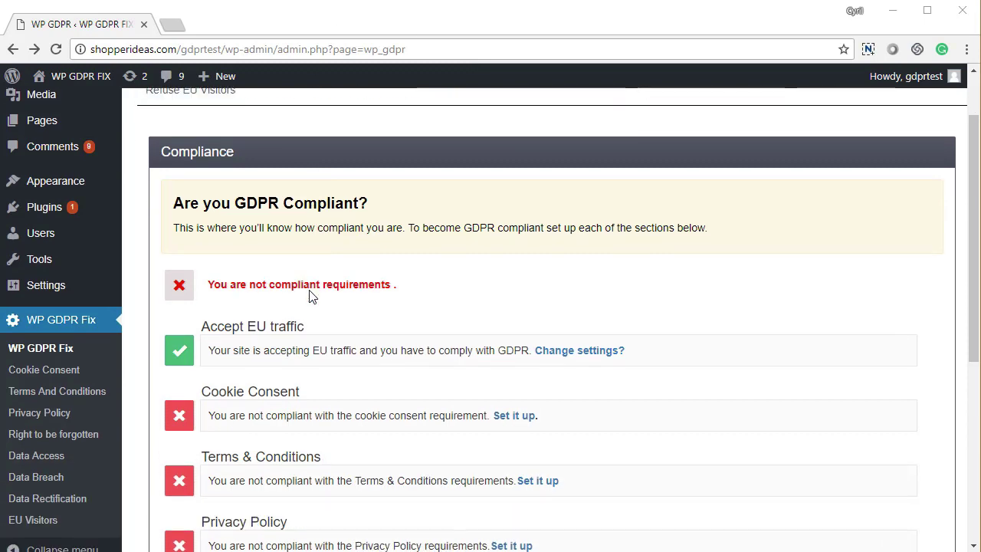
{"action": "scroll", "coordinate": [310, 296], "scroll_direction": "down", "scroll_amount": 3}
{"action": "scroll", "coordinate": [311, 297], "scroll_direction": "down", "scroll_amount": 1}
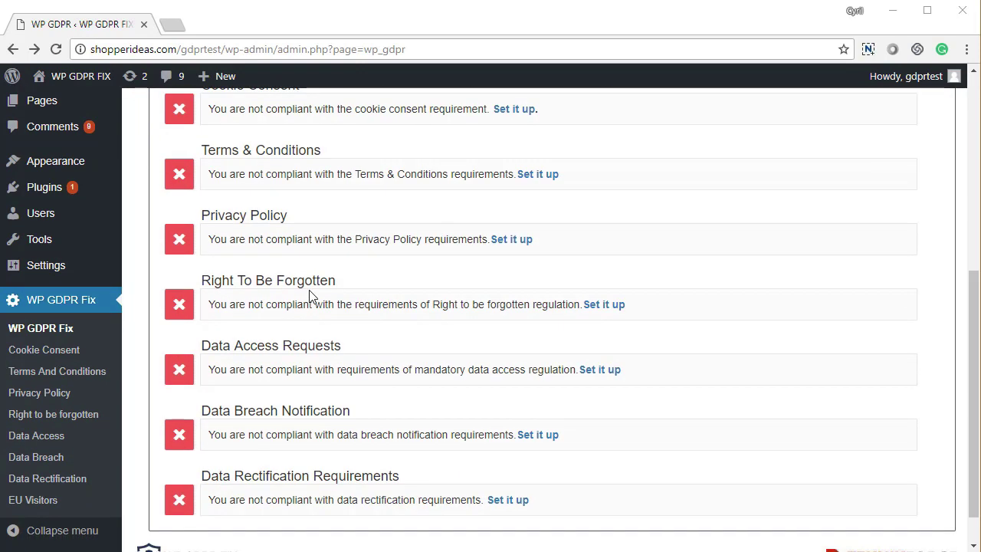
{"action": "scroll", "coordinate": [310, 297], "scroll_direction": "down", "scroll_amount": 1}
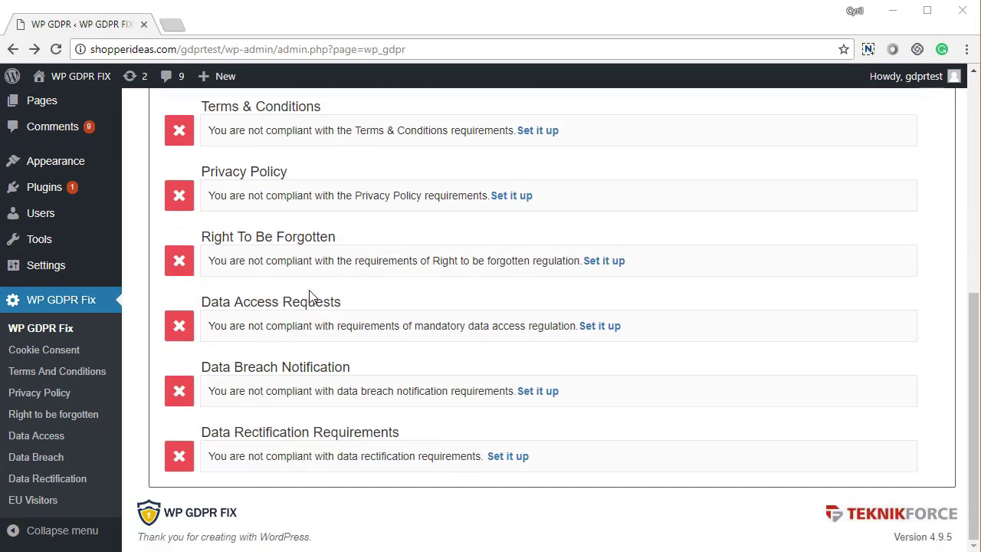
{"action": "scroll", "coordinate": [310, 297], "scroll_direction": "up", "scroll_amount": 5}
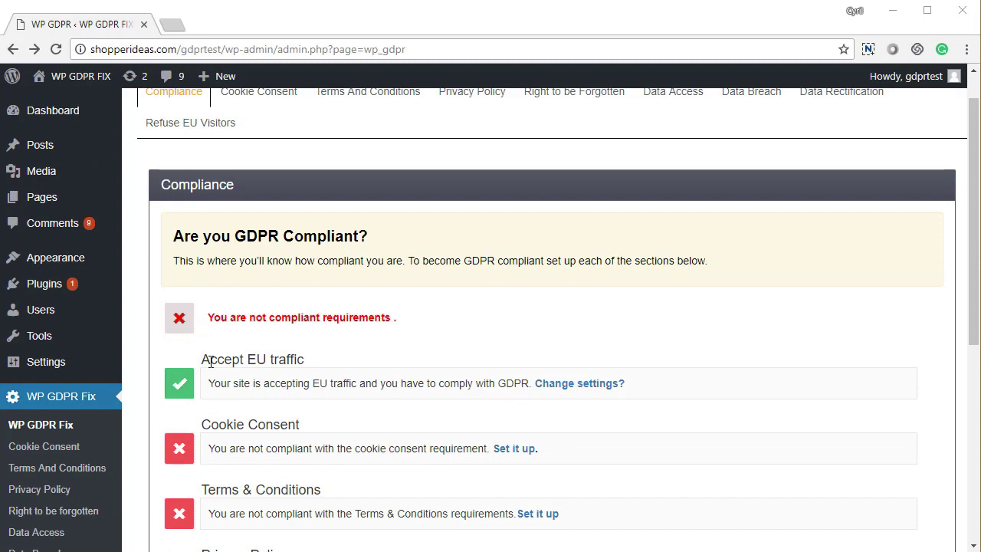
{"action": "scroll", "coordinate": [220, 395], "scroll_direction": "down", "scroll_amount": 1}
{"action": "scroll", "coordinate": [234, 397], "scroll_direction": "down", "scroll_amount": 1}
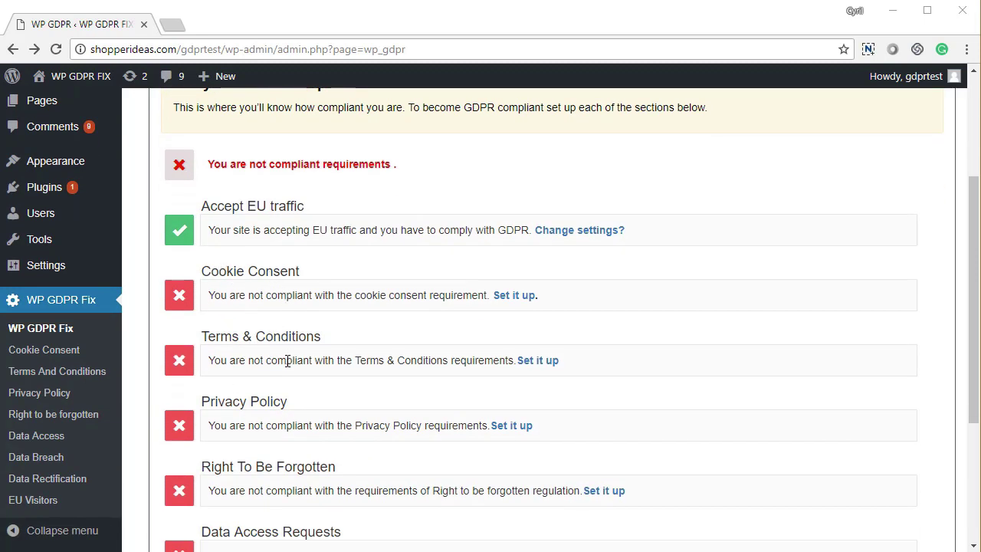
{"action": "scroll", "coordinate": [307, 416], "scroll_direction": "down", "scroll_amount": 3}
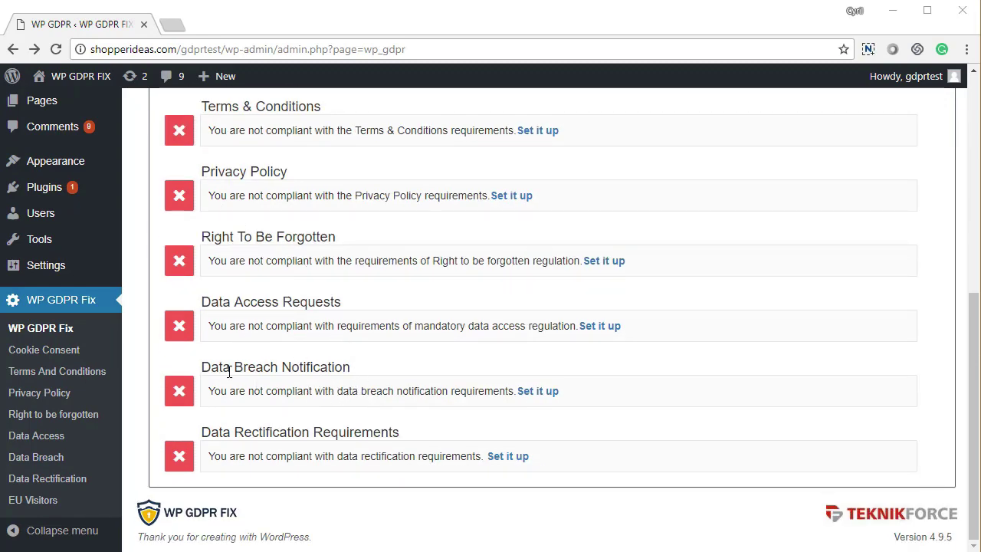
{"action": "left_click_drag", "start_coordinate": [229, 368], "coordinate": [369, 391]}
{"action": "left_click_drag", "start_coordinate": [234, 433], "coordinate": [400, 442]}
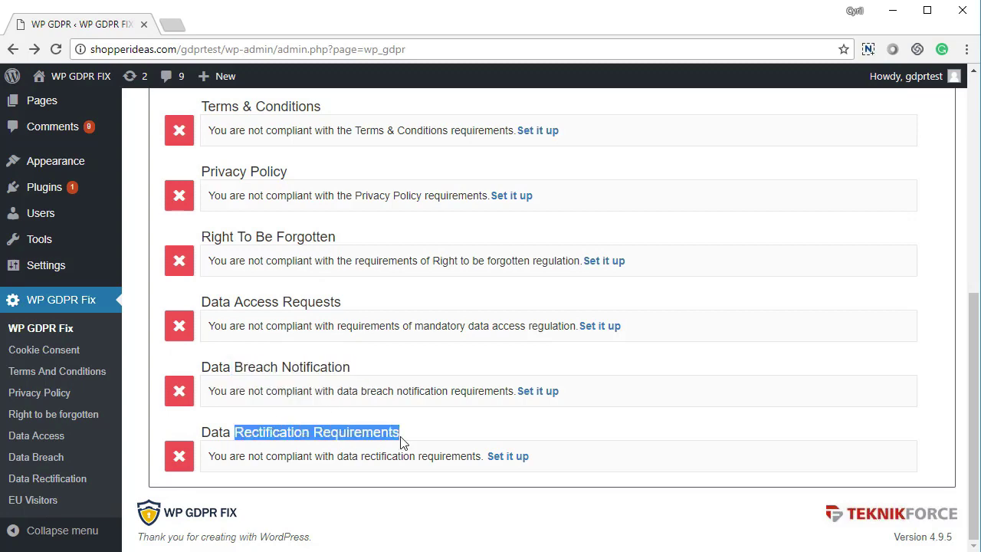
Scroll back up past Accept EU traffic and go to the Cookie Consent settings
{"action": "scroll", "coordinate": [387, 415], "scroll_direction": "up", "scroll_amount": 4}
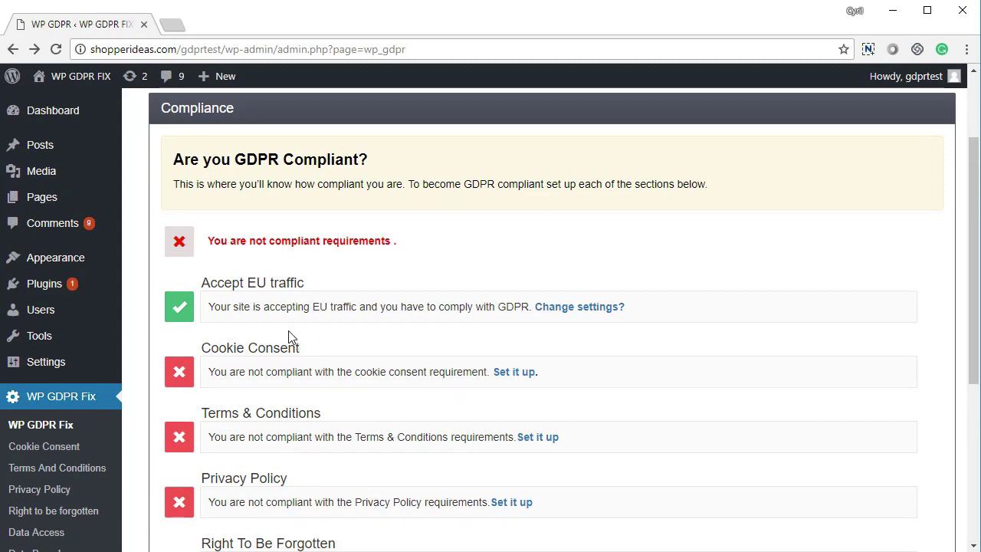
{"action": "scroll", "coordinate": [283, 334], "scroll_direction": "up", "scroll_amount": 1}
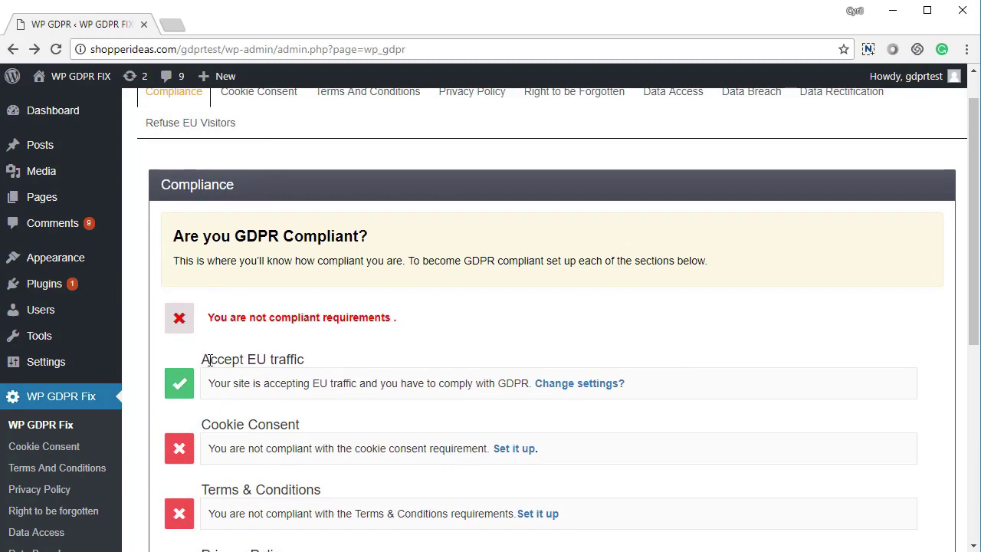
{"action": "left_click_drag", "start_coordinate": [211, 359], "coordinate": [293, 361]}
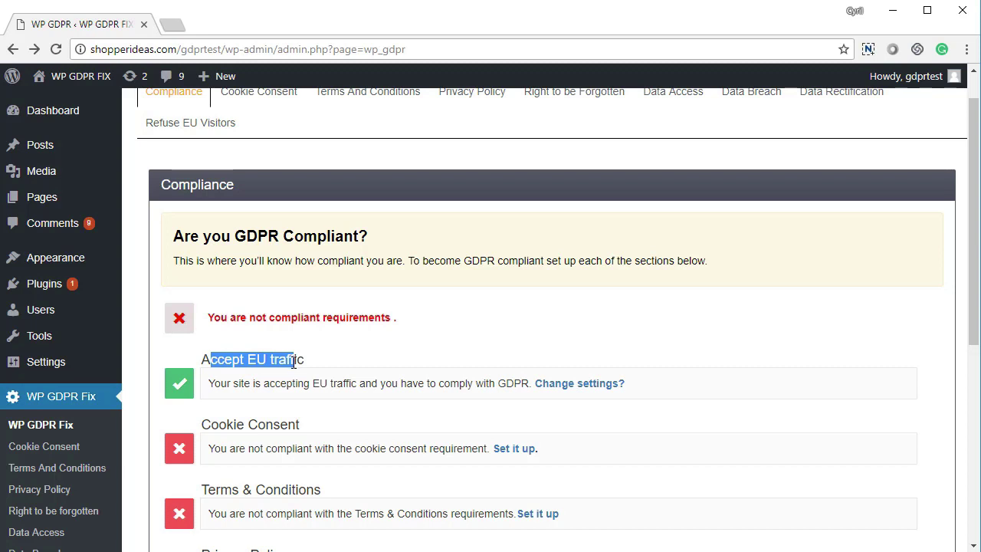
{"action": "left_click", "coordinate": [292, 360]}
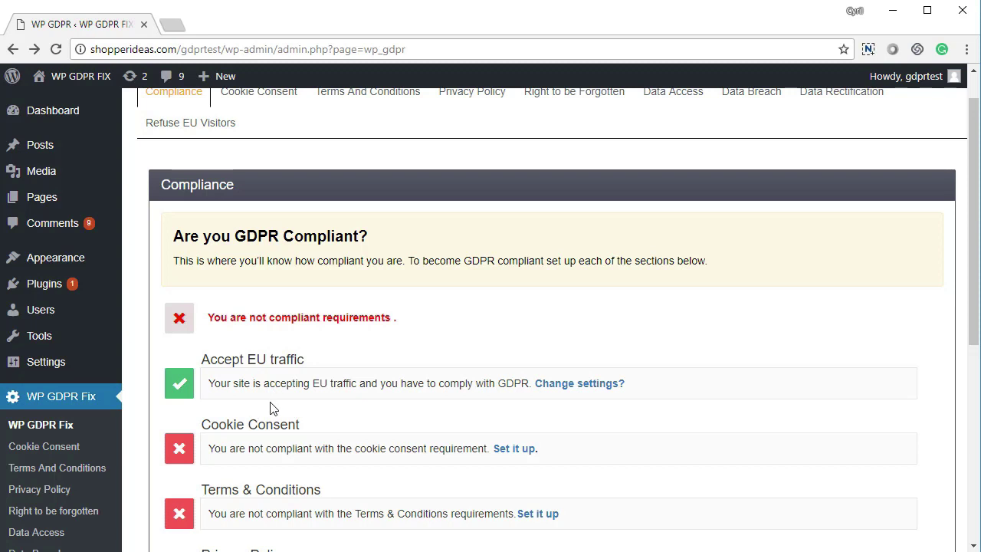
{"action": "scroll", "coordinate": [270, 409], "scroll_direction": "up", "scroll_amount": 1}
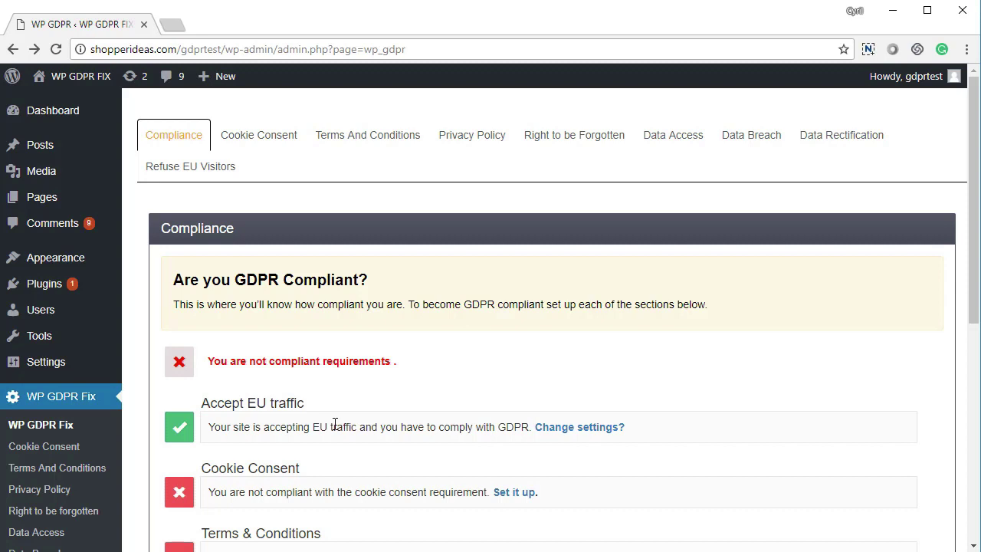
{"action": "left_click", "coordinate": [515, 492]}
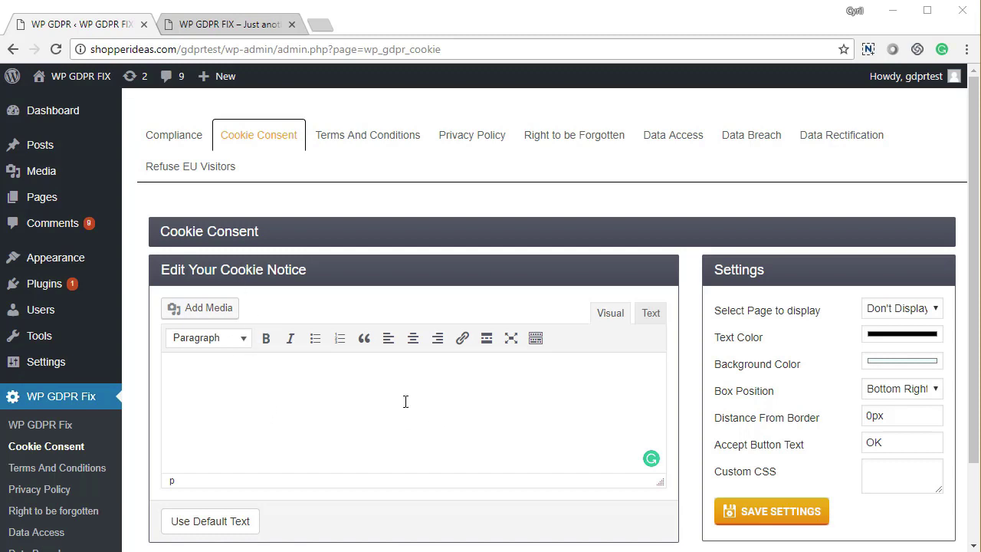
Check the notice display options, keeping Don't Display, the text colour and the Bottom Right position
{"action": "scroll", "coordinate": [355, 389], "scroll_direction": "down", "scroll_amount": 2}
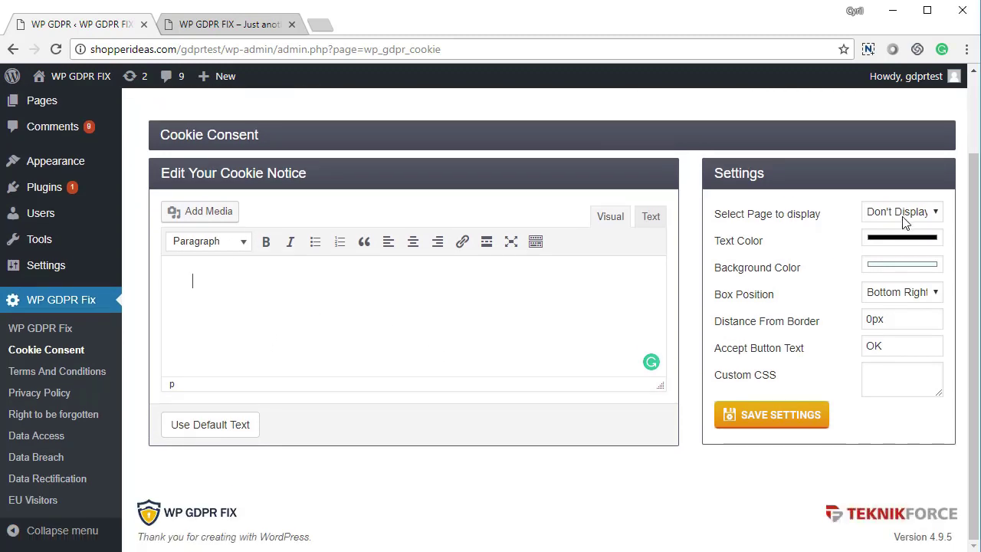
{"action": "left_click", "coordinate": [904, 219]}
{"action": "left_click", "coordinate": [905, 219]}
{"action": "left_click", "coordinate": [902, 247]}
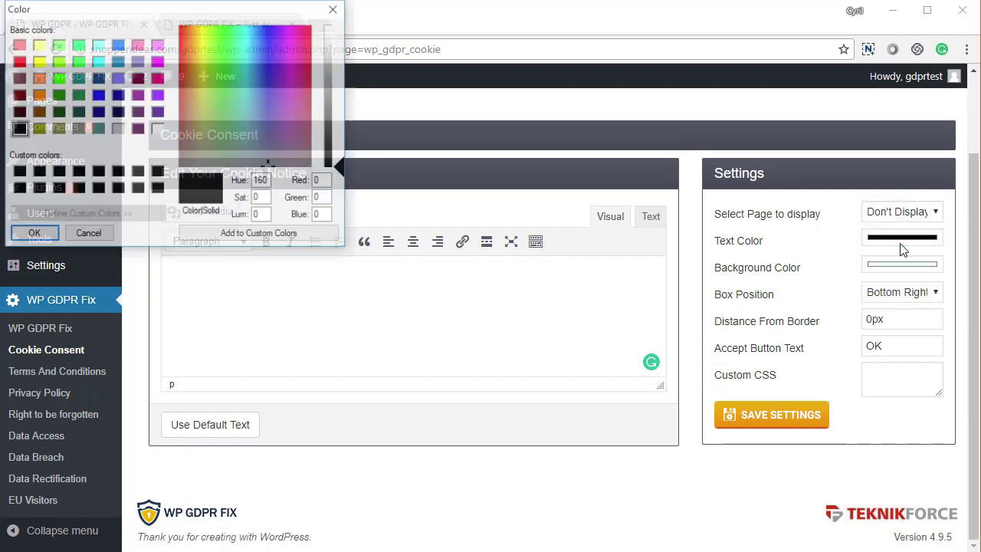
{"action": "left_click", "coordinate": [333, 9]}
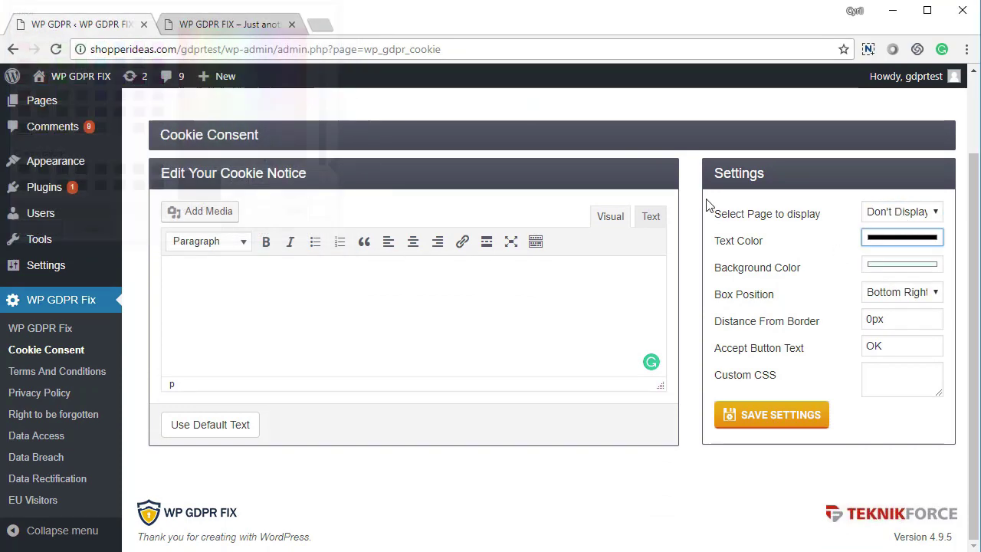
{"action": "left_click", "coordinate": [893, 297]}
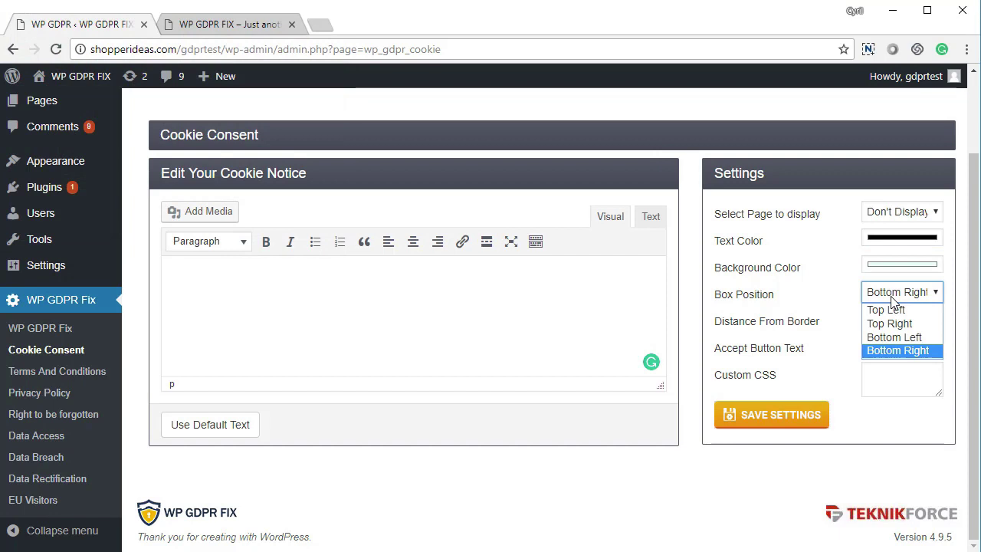
{"action": "left_click", "coordinate": [893, 301]}
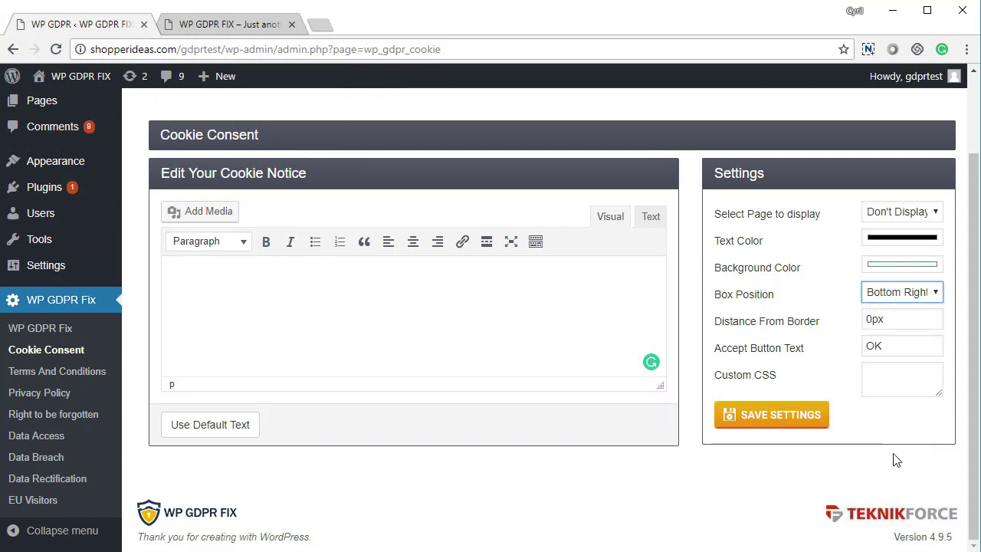
Fill the notice with the default cookie text, show it on All Pages, and save
{"action": "left_click", "coordinate": [242, 434]}
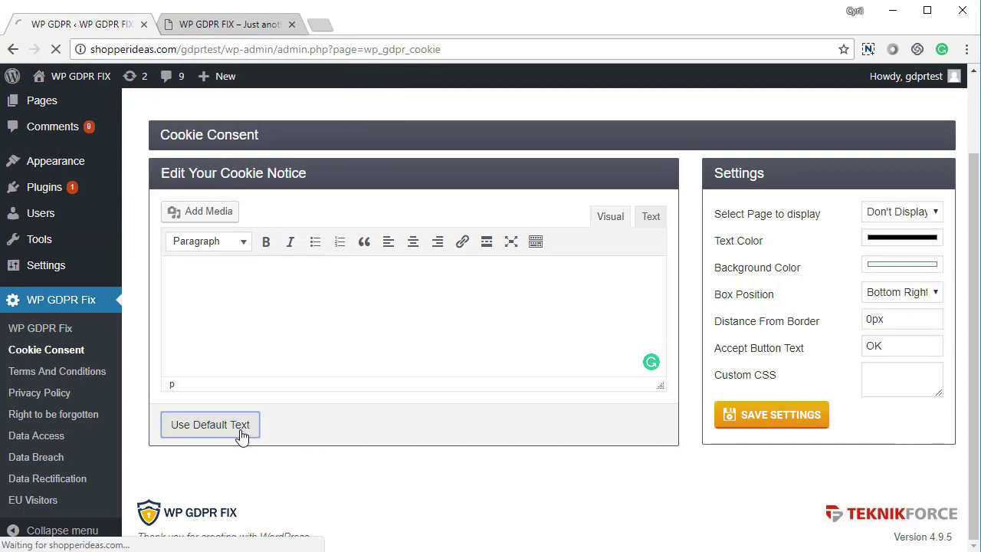
{"action": "scroll", "coordinate": [239, 411], "scroll_direction": "down", "scroll_amount": 3}
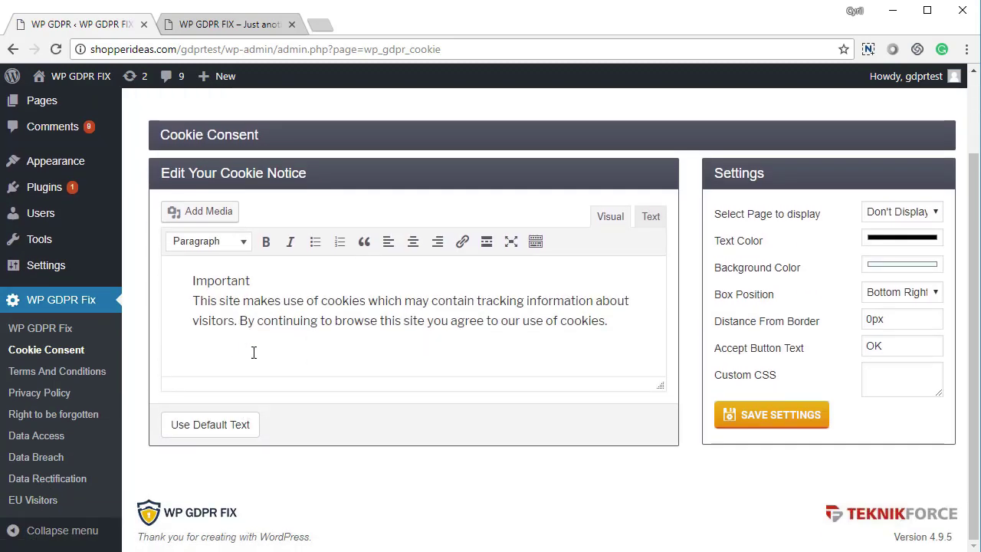
{"action": "left_click_drag", "start_coordinate": [210, 301], "coordinate": [331, 322]}
{"action": "left_click", "coordinate": [331, 322]}
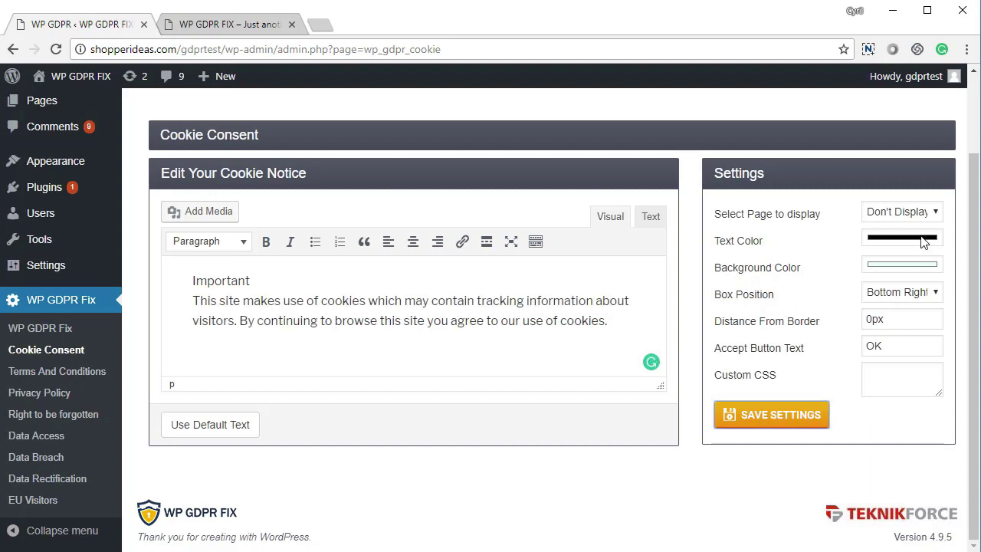
{"action": "left_click", "coordinate": [901, 211]}
{"action": "left_click", "coordinate": [881, 228]}
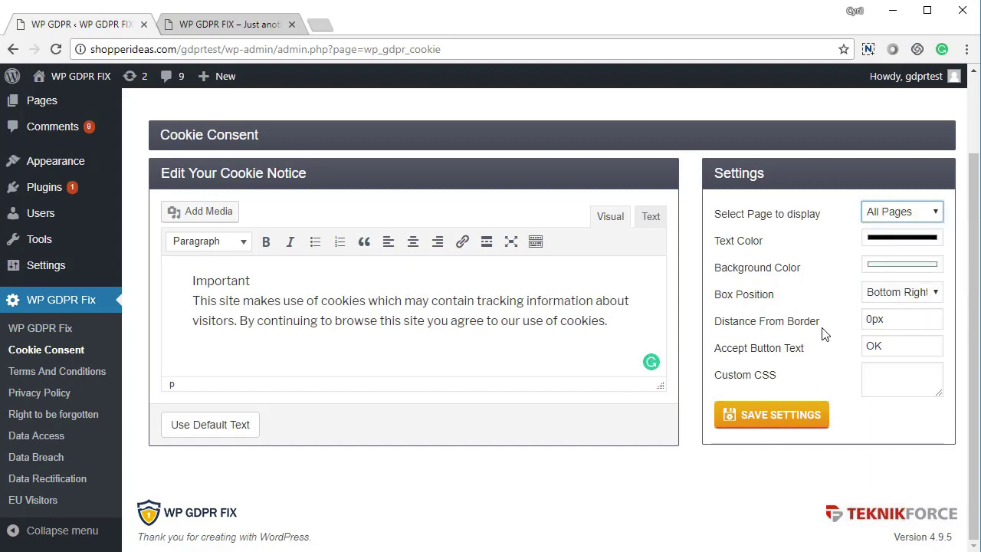
{"action": "left_click", "coordinate": [758, 423]}
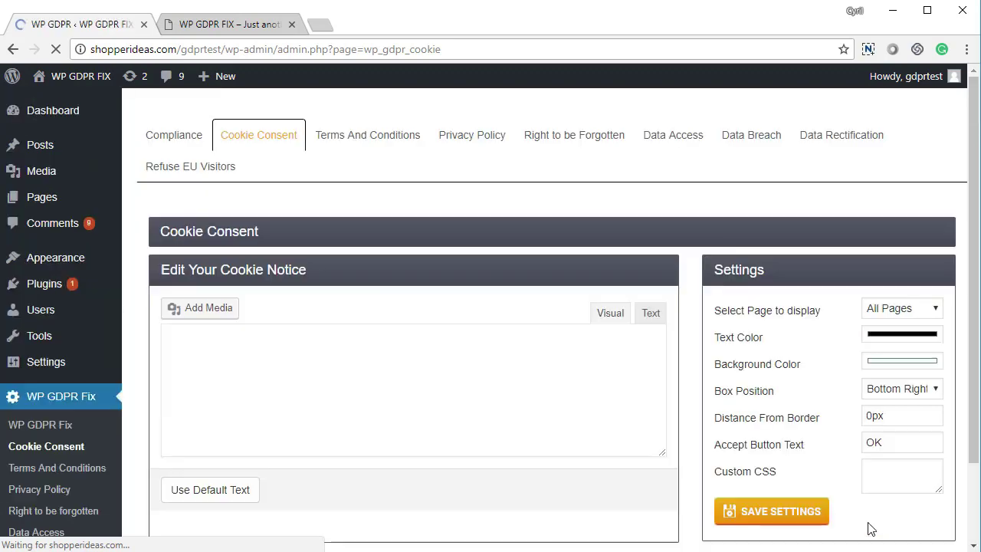
{"action": "key", "text": "ctrl+Tab"}
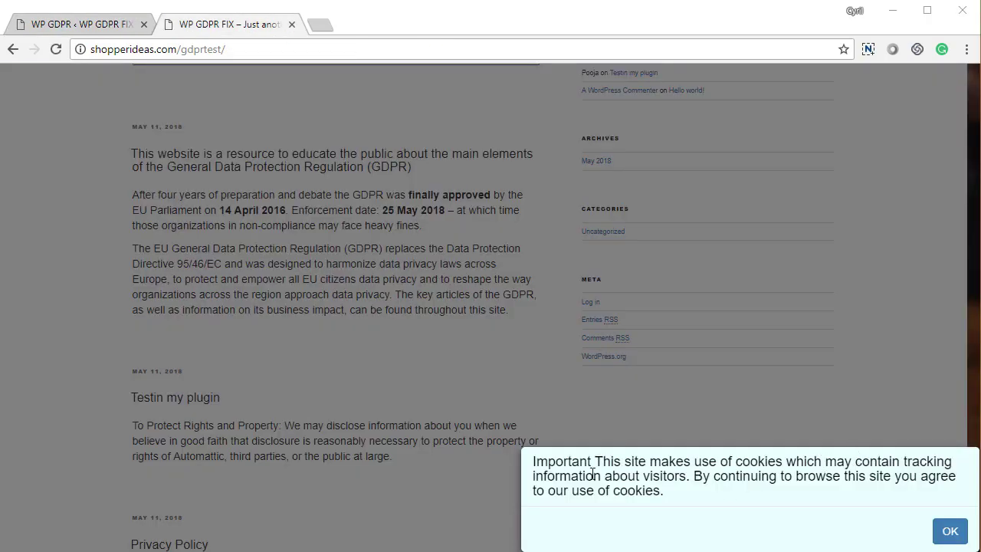
On the front end, check the bottom-right cookie notice, accept it with OK, and return to admin
{"action": "left_click_drag", "start_coordinate": [571, 462], "coordinate": [656, 490]}
{"action": "left_click", "coordinate": [656, 491]}
{"action": "left_click_drag", "start_coordinate": [616, 459], "coordinate": [685, 497]}
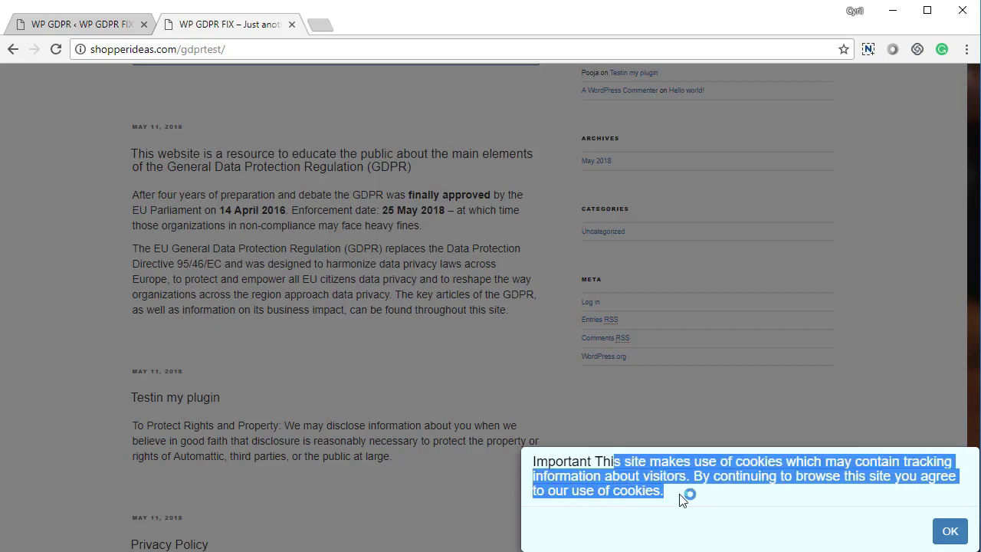
{"action": "left_click", "coordinate": [705, 504]}
{"action": "left_click", "coordinate": [950, 539]}
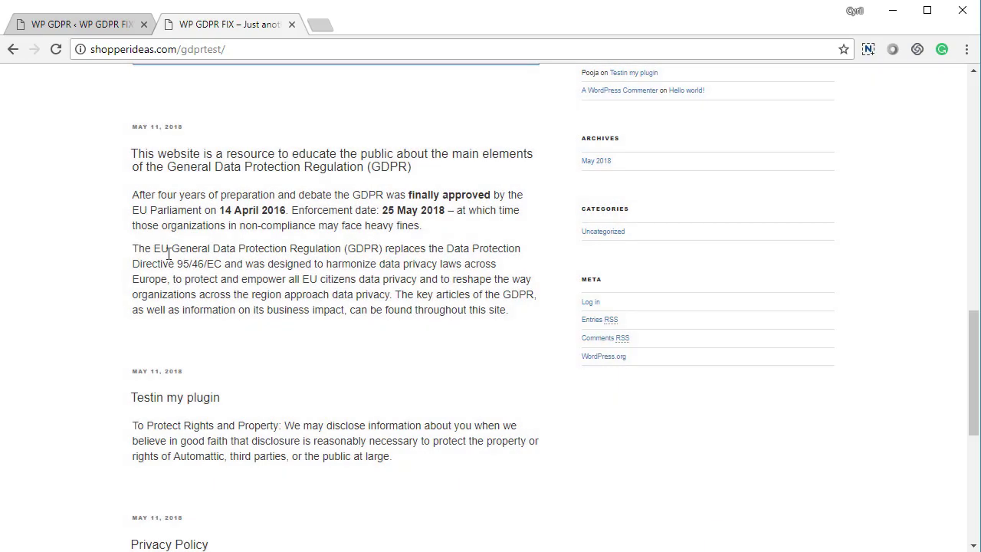
{"action": "left_click", "coordinate": [77, 24]}
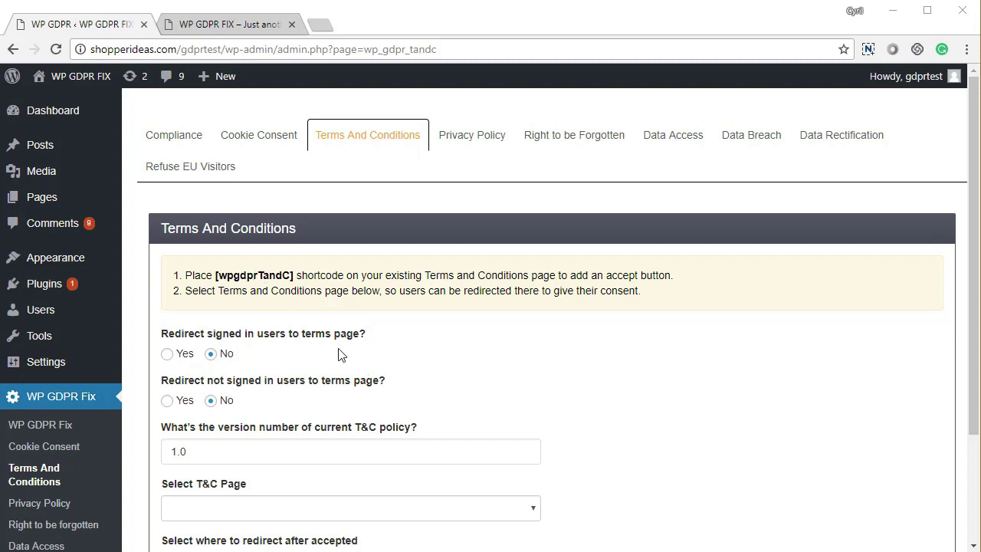
Review the T&C redirect questions and keep the T&C version at 1.0
{"action": "scroll", "coordinate": [337, 355], "scroll_direction": "down", "scroll_amount": 1}
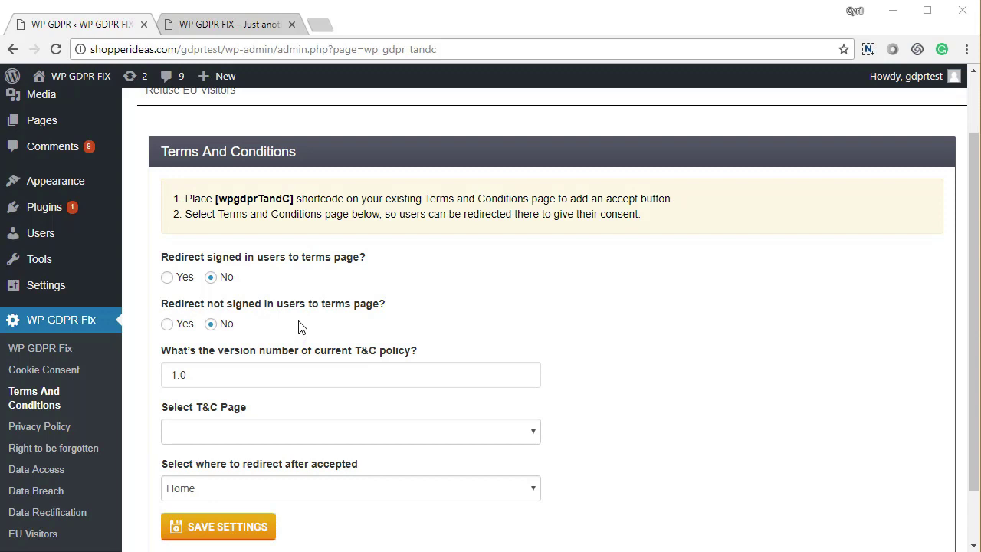
{"action": "scroll", "coordinate": [301, 323], "scroll_direction": "down", "scroll_amount": 1}
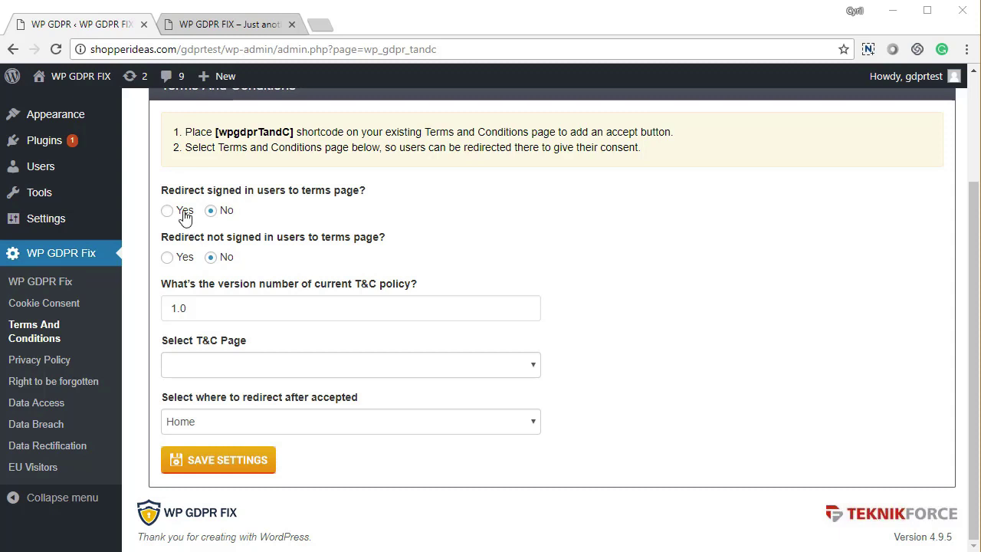
{"action": "left_click_drag", "start_coordinate": [214, 192], "coordinate": [292, 193]}
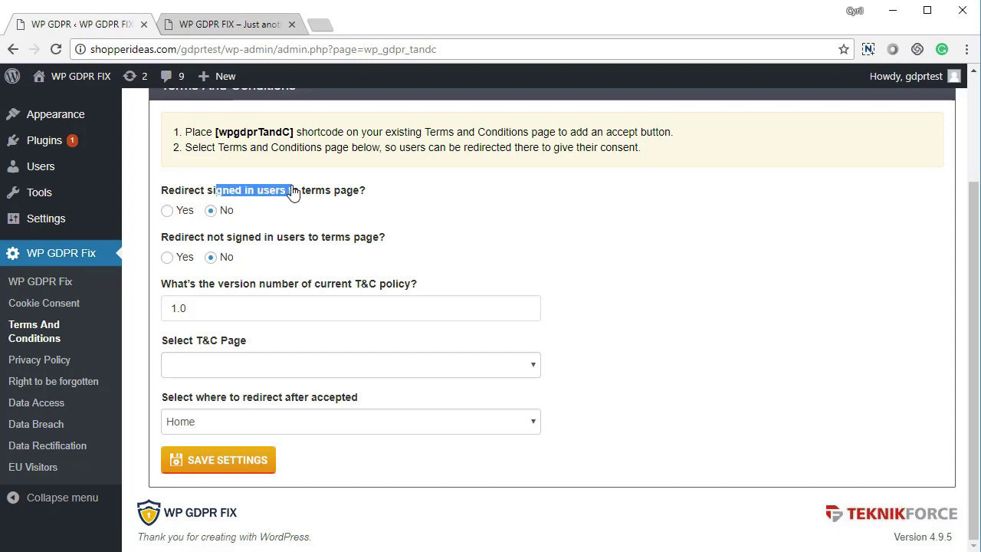
{"action": "left_click_drag", "start_coordinate": [188, 237], "coordinate": [284, 240]}
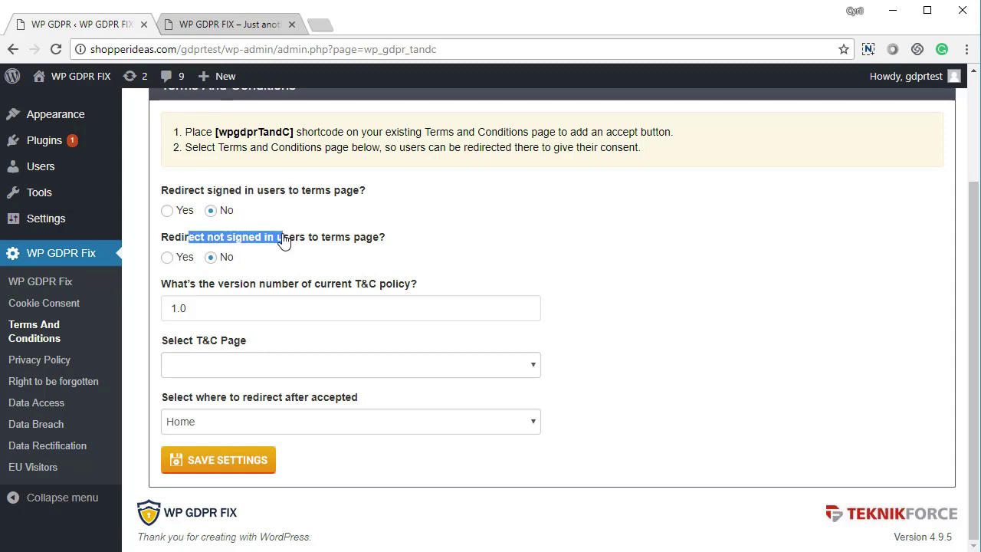
{"action": "left_click_drag", "start_coordinate": [192, 308], "coordinate": [161, 328]}
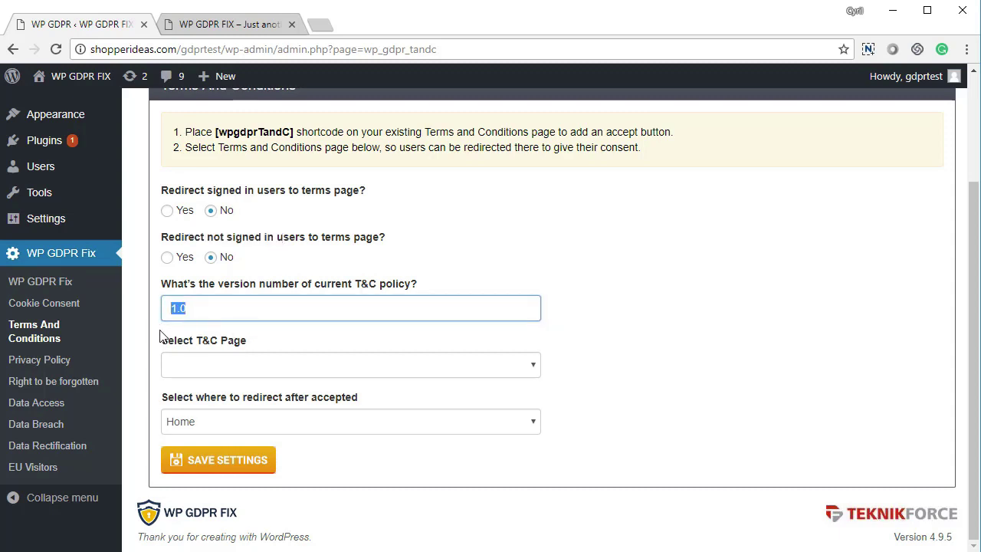
{"action": "left_click", "coordinate": [194, 309]}
Choose Terms And Conditions as the T&C page with Home redirect, and save
{"action": "left_click", "coordinate": [214, 368]}
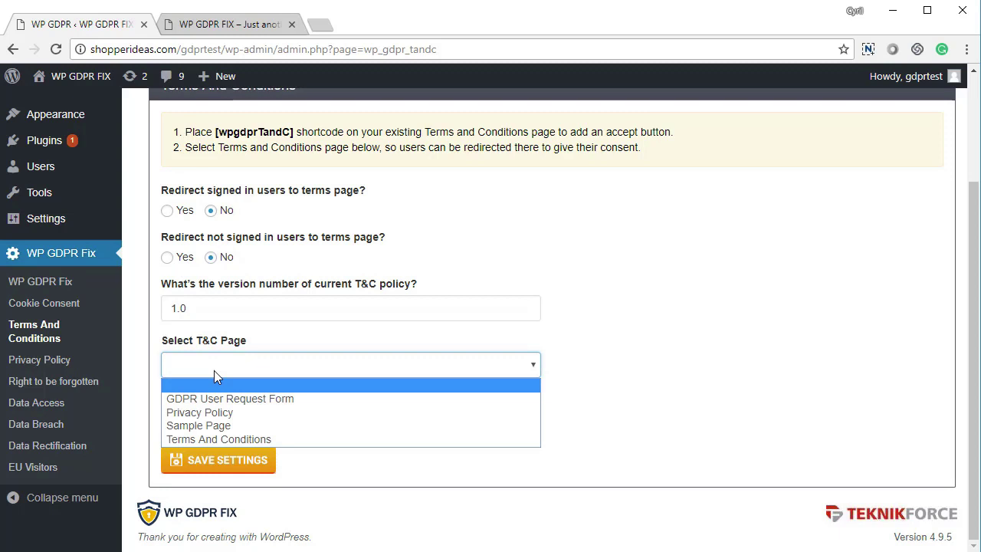
{"action": "left_click", "coordinate": [222, 440]}
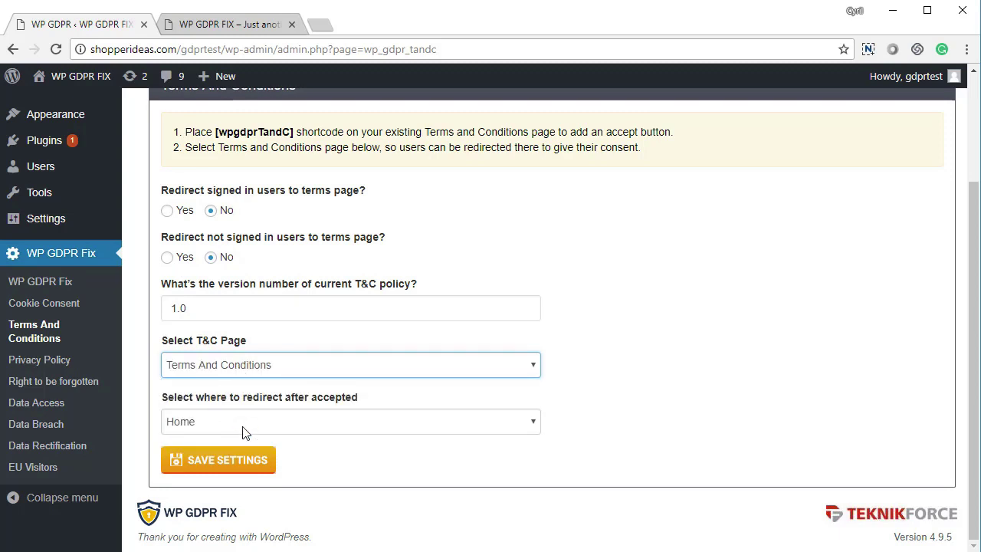
{"action": "left_click", "coordinate": [243, 426]}
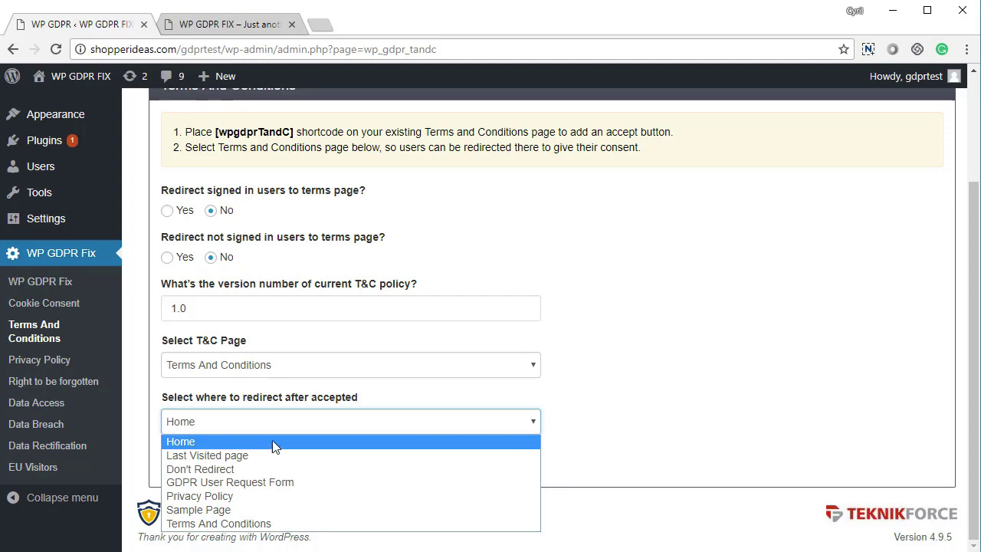
{"action": "left_click", "coordinate": [580, 383]}
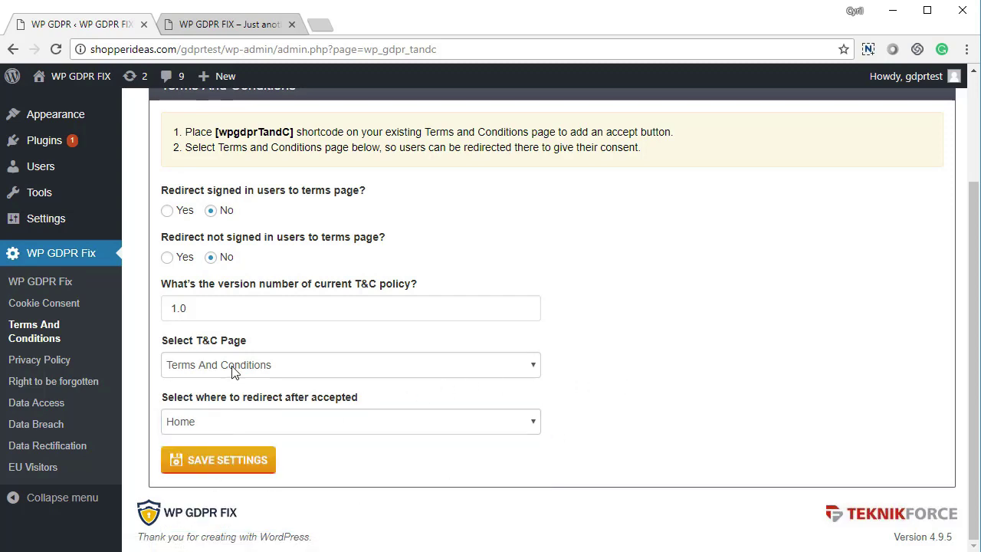
{"action": "left_click", "coordinate": [241, 466]}
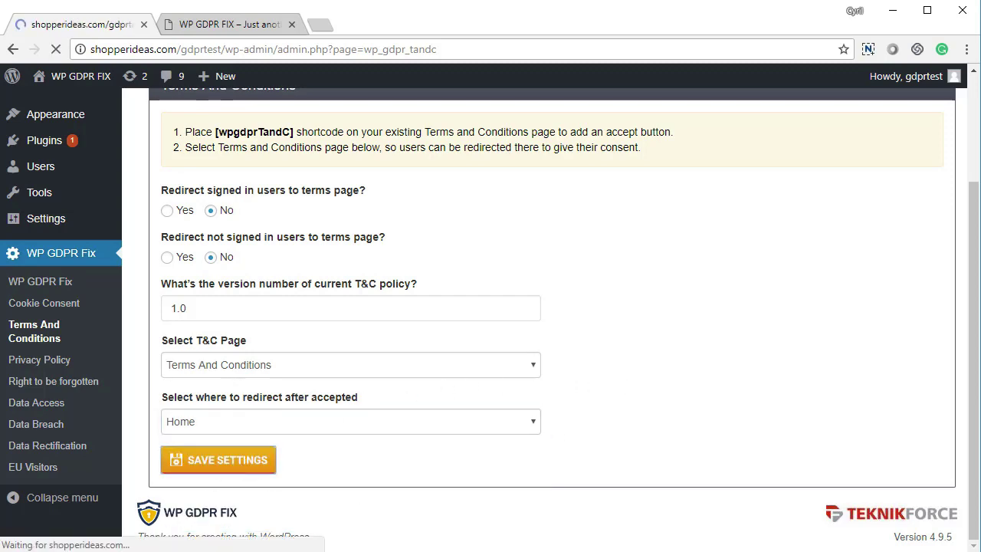
Scroll the Compliance list, noting Terms & Conditions now compliant with 5 requirements left
{"action": "scroll", "coordinate": [327, 421], "scroll_direction": "down", "scroll_amount": 3}
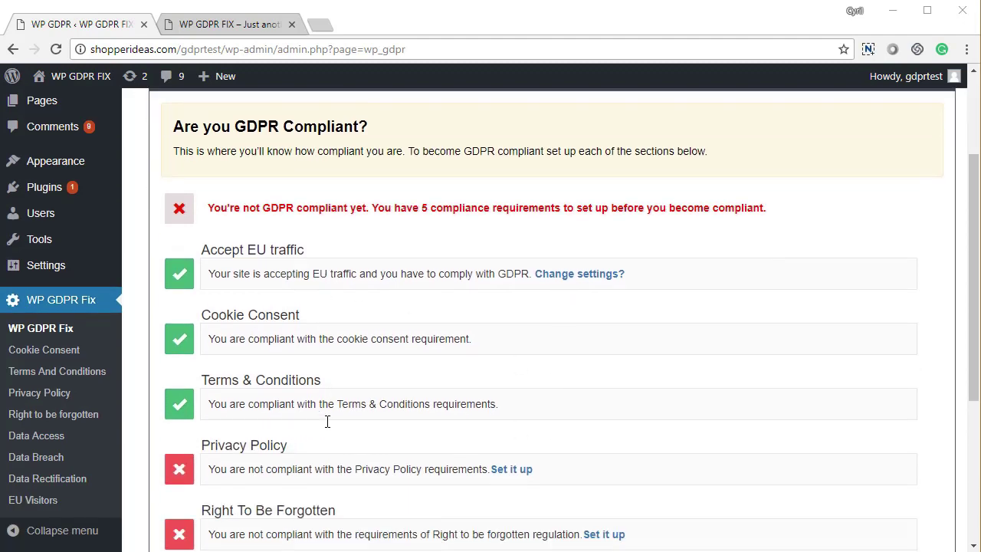
{"action": "scroll", "coordinate": [230, 268], "scroll_direction": "down", "scroll_amount": 1}
{"action": "left_click_drag", "start_coordinate": [227, 197], "coordinate": [310, 243]}
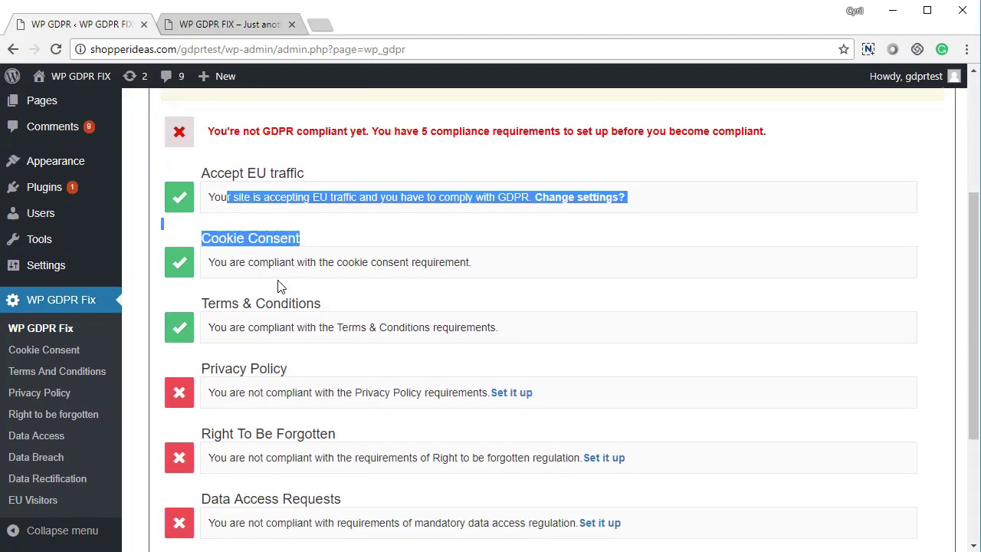
{"action": "left_click_drag", "start_coordinate": [207, 304], "coordinate": [313, 307]}
{"action": "left_click", "coordinate": [312, 305]}
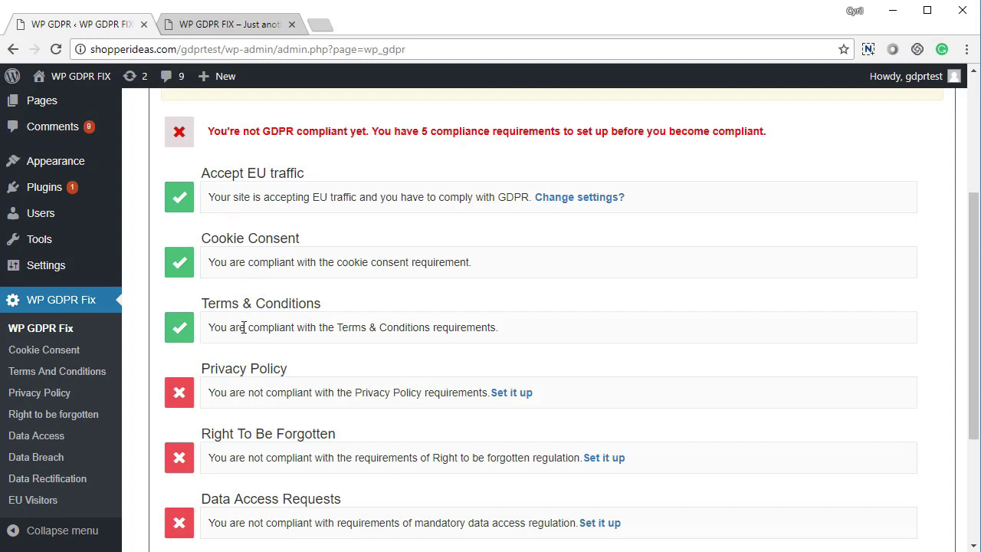
{"action": "scroll", "coordinate": [244, 327], "scroll_direction": "down", "scroll_amount": 2}
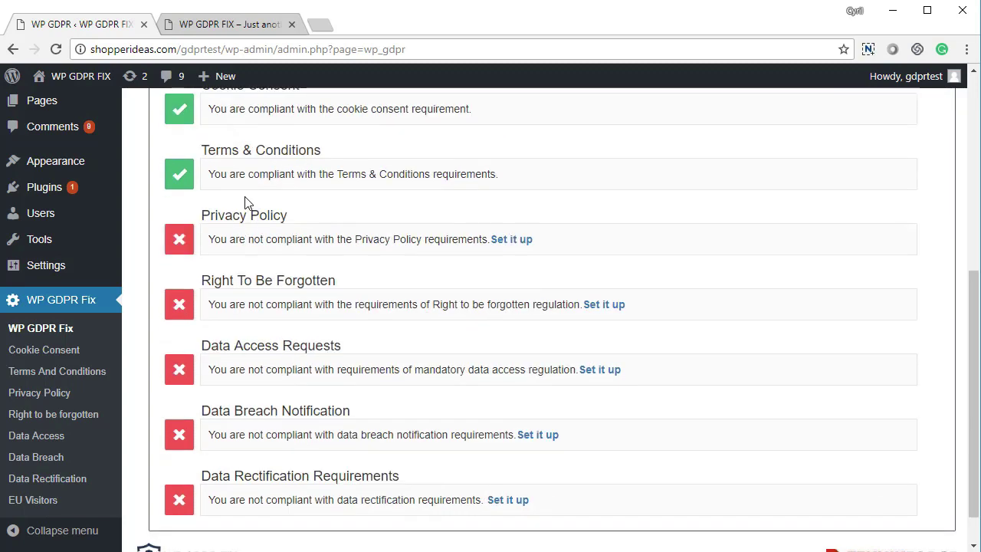
{"action": "scroll", "coordinate": [253, 291], "scroll_direction": "down", "scroll_amount": 1}
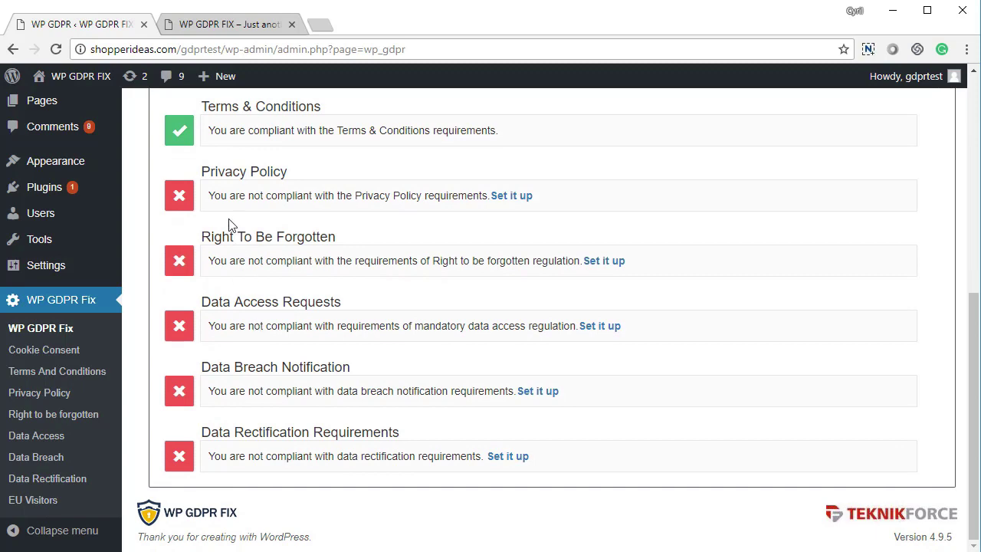
{"action": "scroll", "coordinate": [323, 484], "scroll_direction": "up", "scroll_amount": 1}
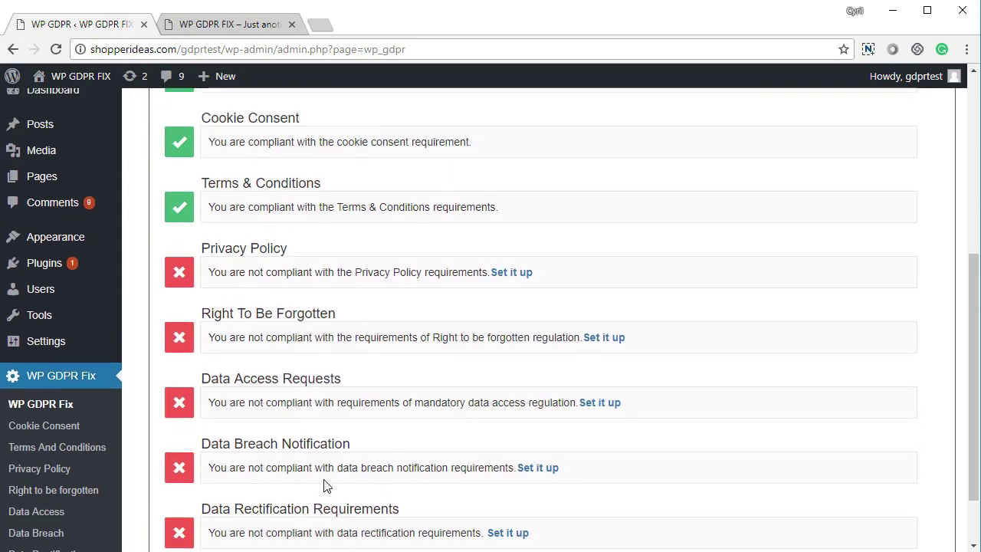
{"action": "scroll", "coordinate": [324, 484], "scroll_direction": "down", "scroll_amount": 1}
{"action": "scroll", "coordinate": [309, 458], "scroll_direction": "up", "scroll_amount": 3}
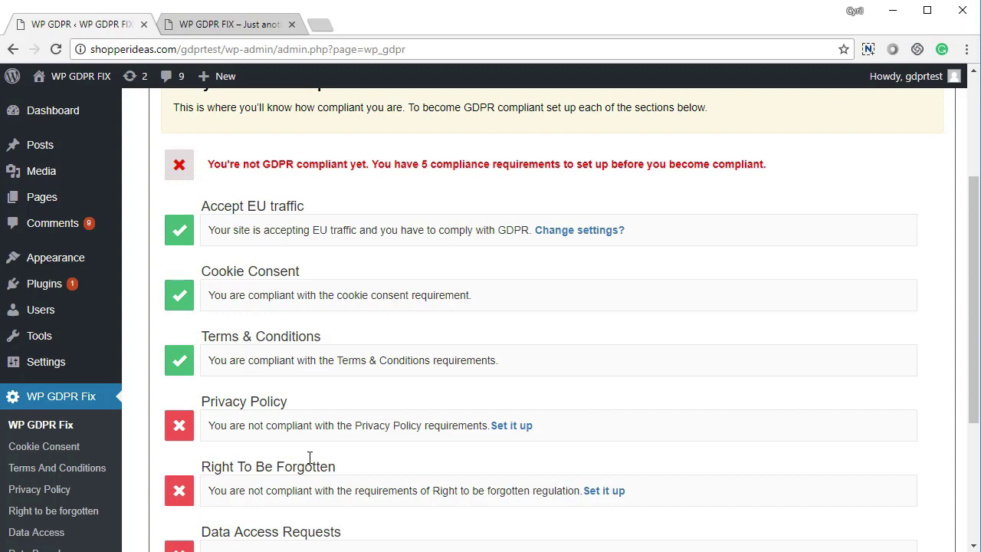
{"action": "scroll", "coordinate": [309, 458], "scroll_direction": "up", "scroll_amount": 2}
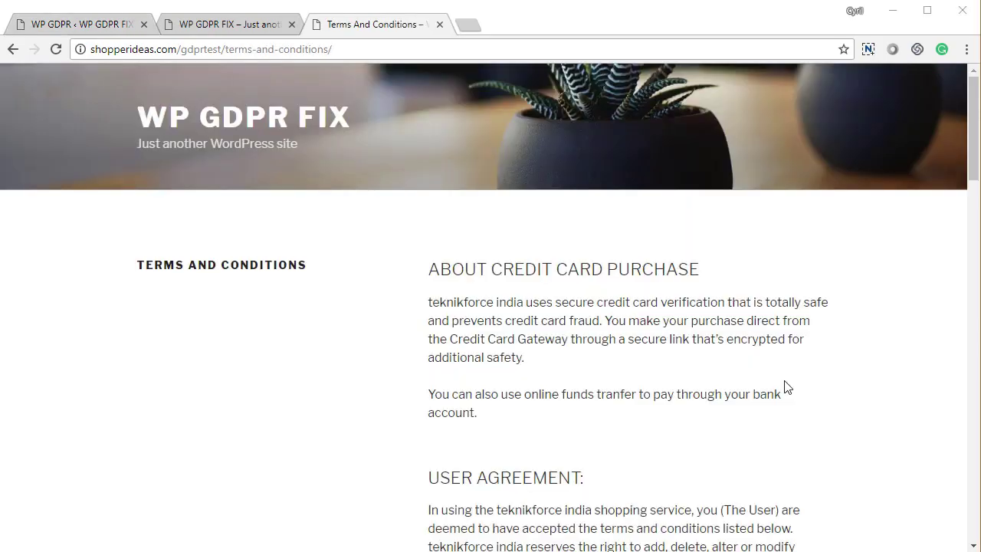
Tick the terms acceptance checkbox on the front-end Terms And Conditions page
{"action": "scroll", "coordinate": [785, 387], "scroll_direction": "down", "scroll_amount": 4}
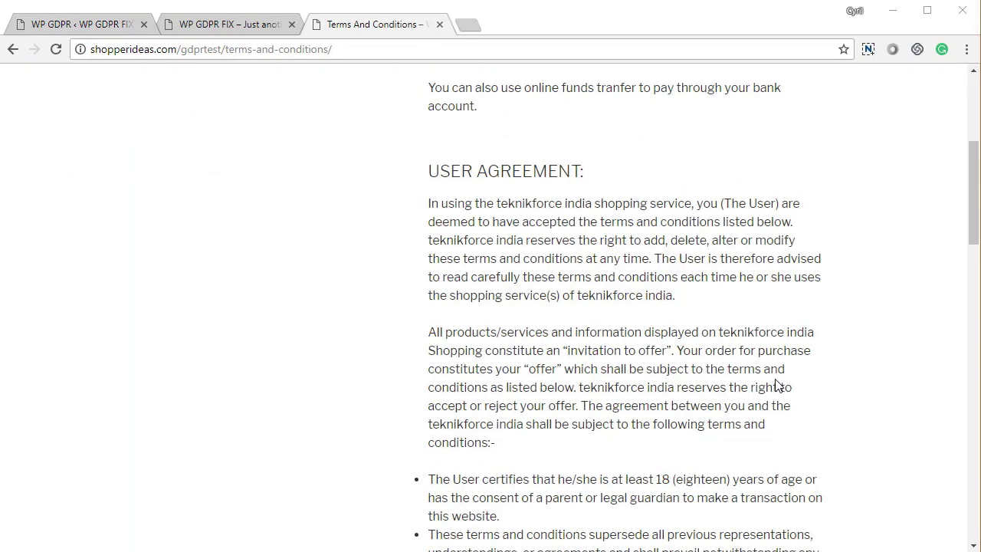
{"action": "scroll", "coordinate": [751, 385], "scroll_direction": "up", "scroll_amount": 4}
{"action": "scroll", "coordinate": [764, 383], "scroll_direction": "down", "scroll_amount": 17}
{"action": "scroll", "coordinate": [766, 384], "scroll_direction": "down", "scroll_amount": 5}
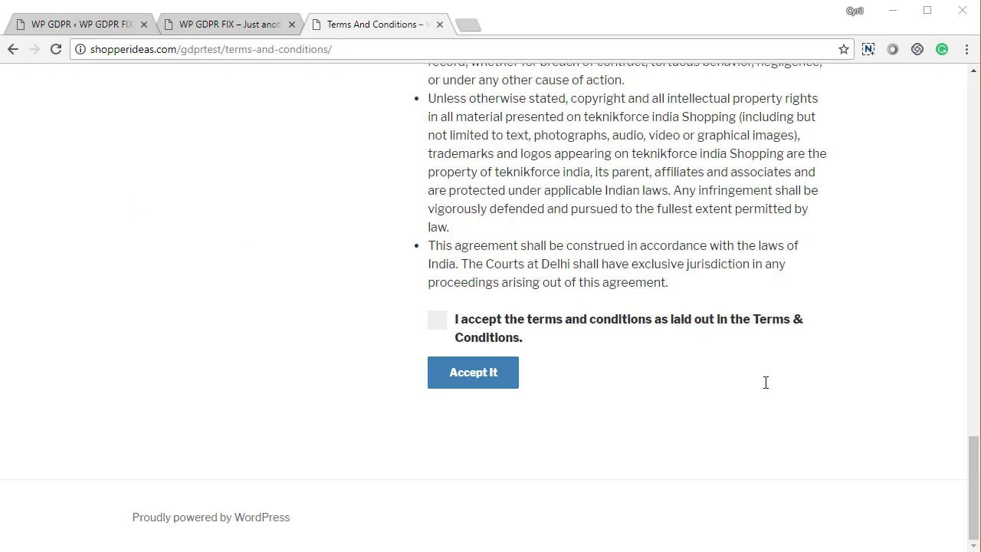
{"action": "left_click", "coordinate": [439, 322]}
{"action": "left_click", "coordinate": [255, 26]}
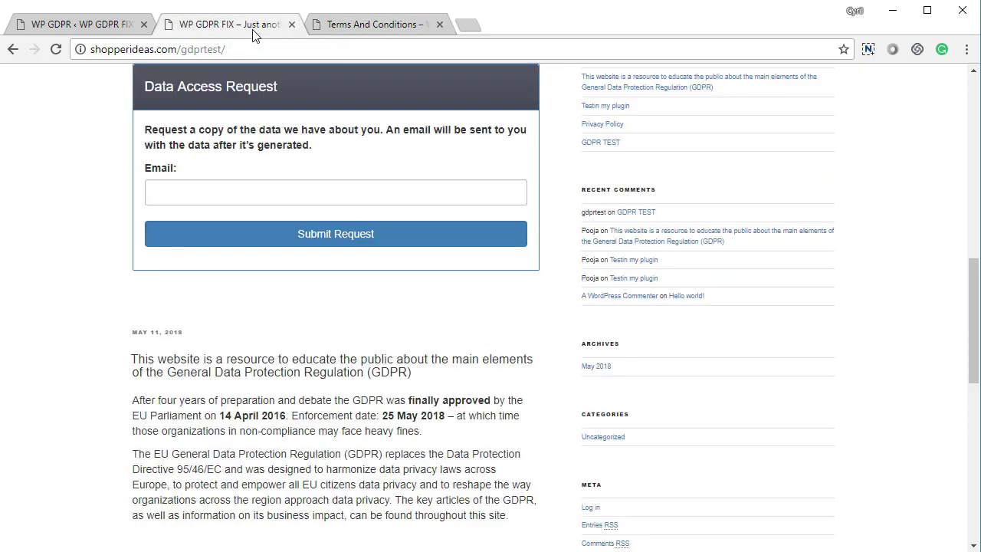
{"action": "left_click", "coordinate": [350, 21]}
Back in admin, reopen the WP GDPR Fix Terms And Conditions settings
{"action": "left_click", "coordinate": [51, 24]}
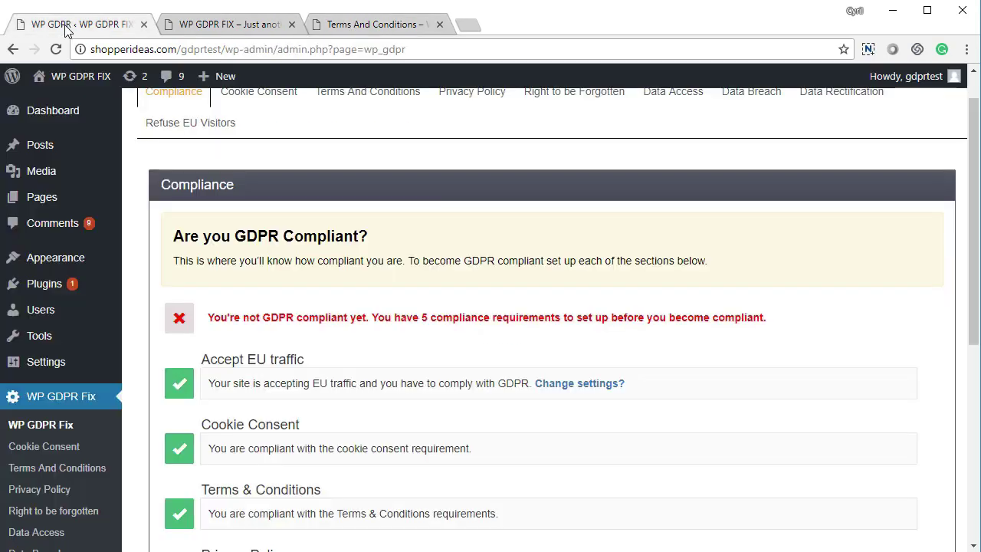
{"action": "scroll", "coordinate": [237, 368], "scroll_direction": "down", "scroll_amount": 3}
{"action": "scroll", "coordinate": [261, 338], "scroll_direction": "up", "scroll_amount": 2}
{"action": "scroll", "coordinate": [262, 338], "scroll_direction": "up", "scroll_amount": 1}
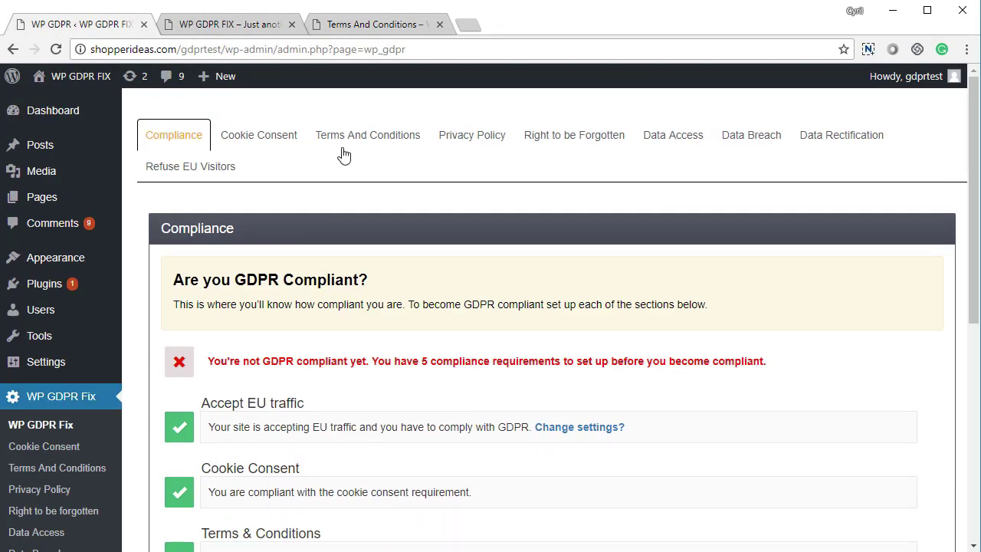
{"action": "left_click", "coordinate": [339, 158]}
{"action": "scroll", "coordinate": [371, 264], "scroll_direction": "down", "scroll_amount": 3}
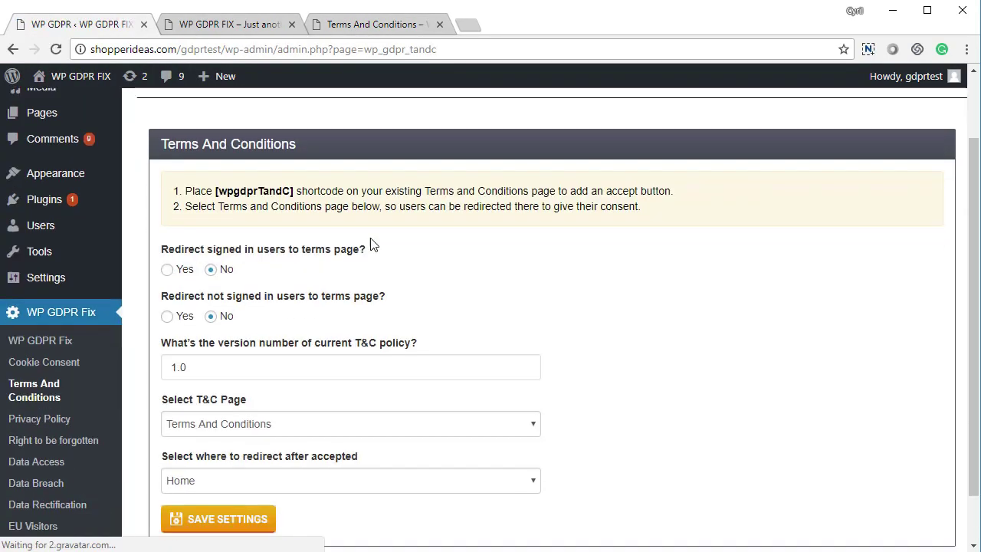
Accept the terms on the front end, confirming the redirect to Home, then return to admin
{"action": "left_click", "coordinate": [376, 25]}
{"action": "scroll", "coordinate": [534, 345], "scroll_direction": "up", "scroll_amount": 1}
{"action": "scroll", "coordinate": [532, 344], "scroll_direction": "up", "scroll_amount": 10}
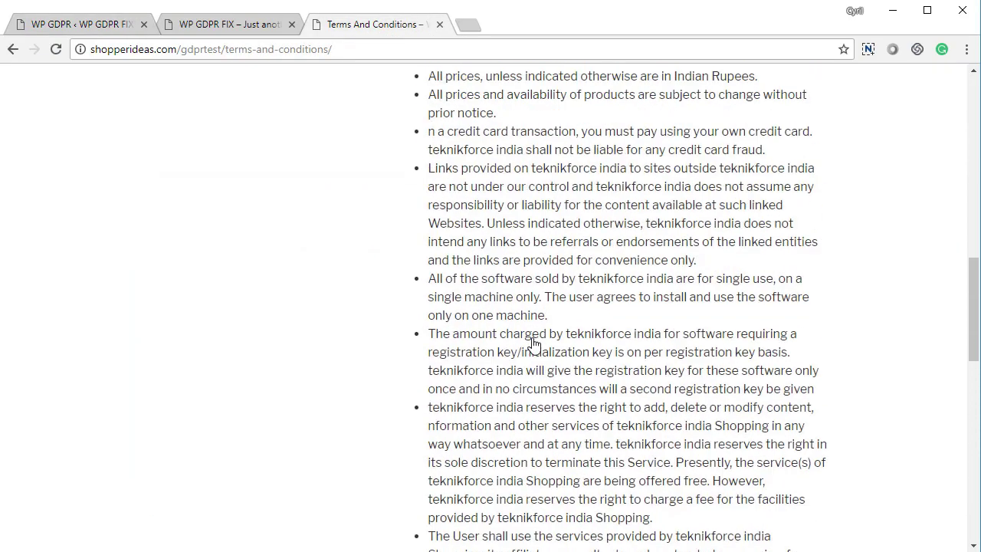
{"action": "scroll", "coordinate": [416, 481], "scroll_direction": "down", "scroll_amount": 12}
{"action": "left_click", "coordinate": [489, 374]}
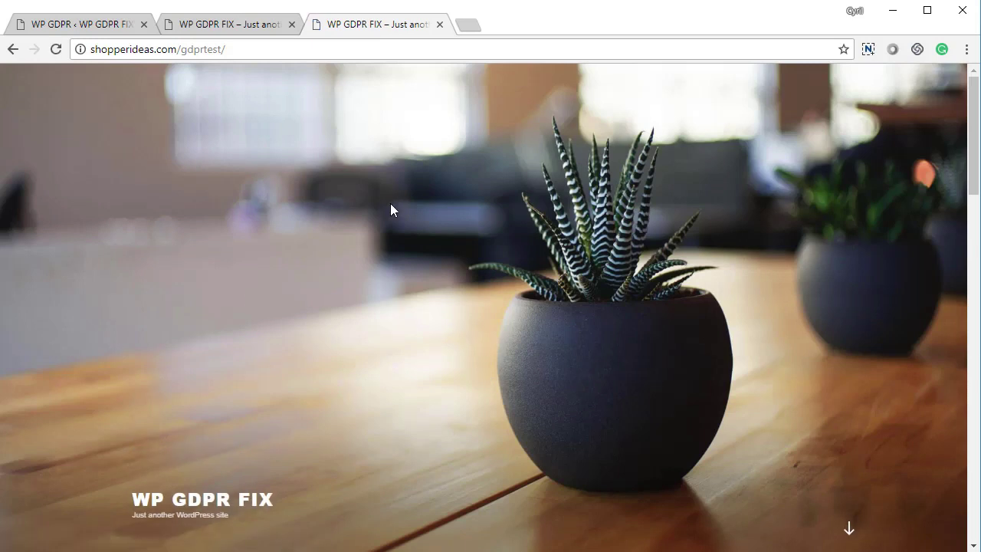
{"action": "scroll", "coordinate": [387, 214], "scroll_direction": "down", "scroll_amount": 4}
{"action": "left_click", "coordinate": [97, 24]}
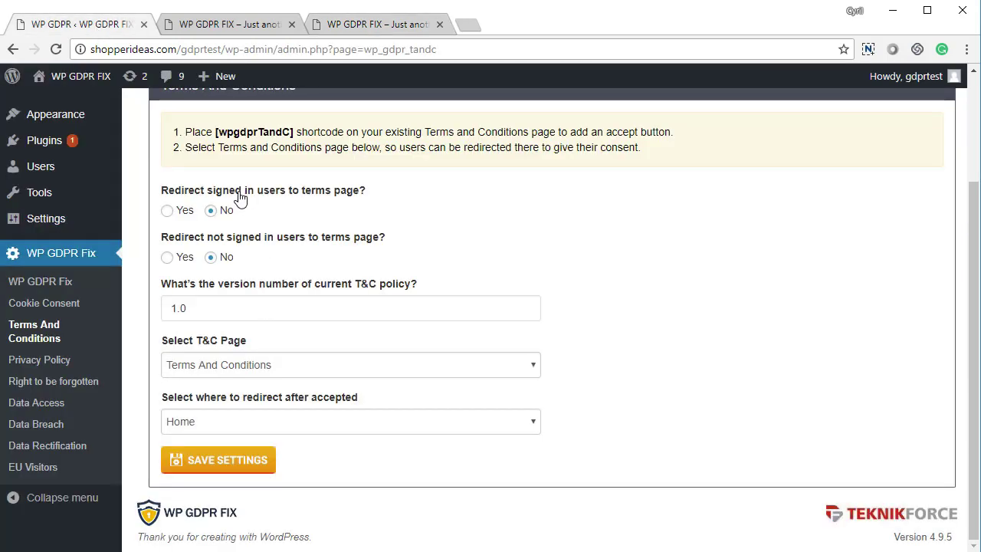
{"action": "scroll", "coordinate": [435, 447], "scroll_direction": "up", "scroll_amount": 1}
{"action": "scroll", "coordinate": [433, 445], "scroll_direction": "up", "scroll_amount": 3}
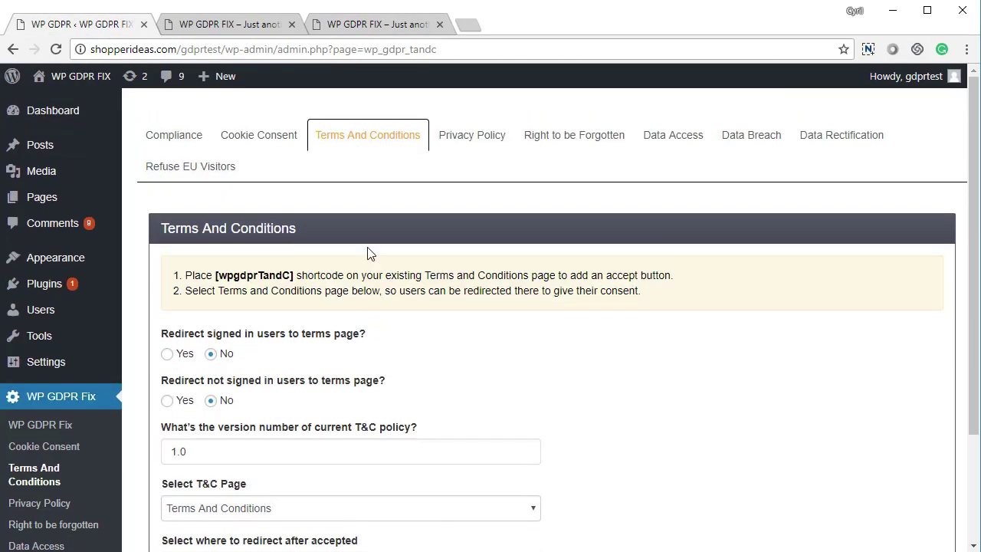
{"action": "left_click", "coordinate": [460, 141]}
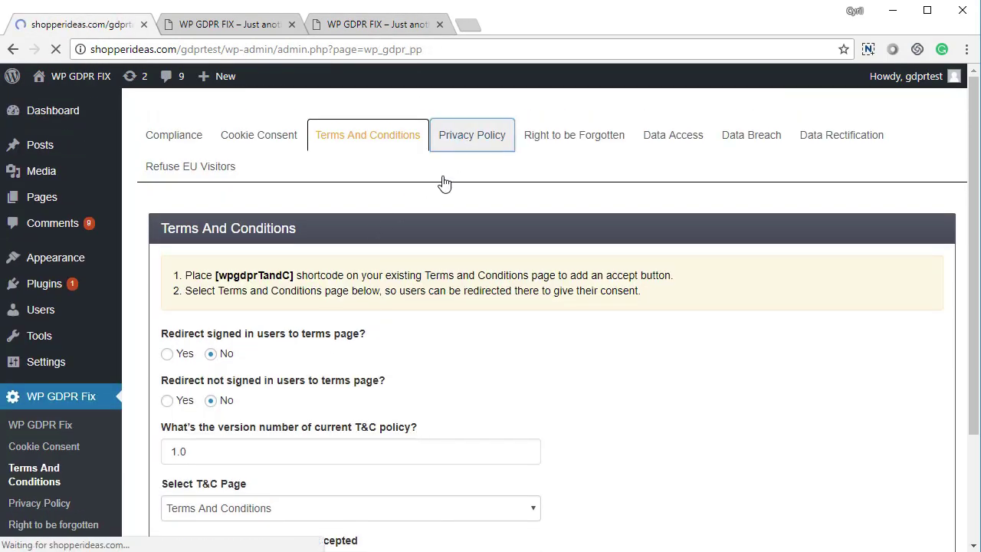
Set Privacy Policy version 1.0, page Privacy Policy, redirect Home, and save
{"action": "left_click_drag", "start_coordinate": [213, 333], "coordinate": [326, 341]}
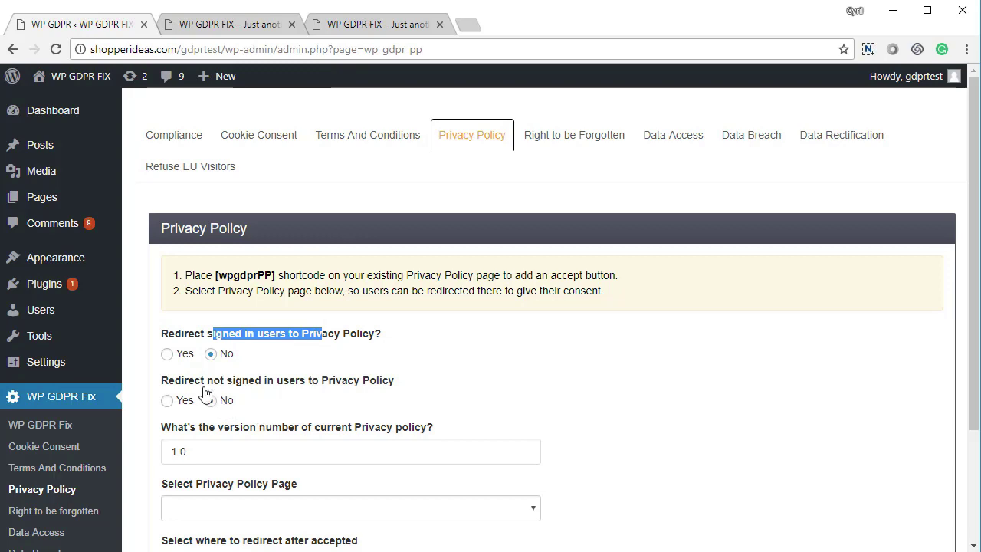
{"action": "left_click_drag", "start_coordinate": [200, 380], "coordinate": [328, 392]}
{"action": "scroll", "coordinate": [322, 404], "scroll_direction": "down", "scroll_amount": 2}
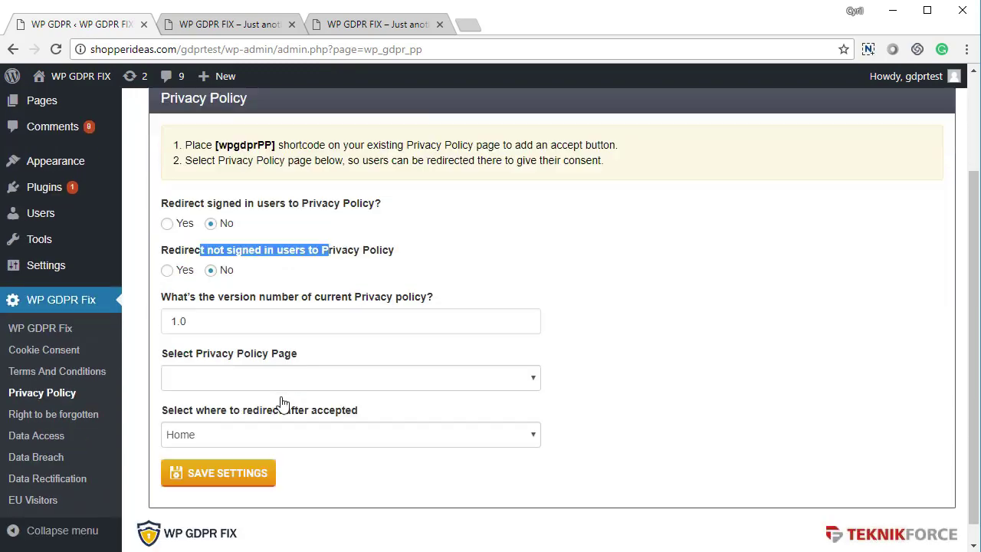
{"action": "double_click", "coordinate": [238, 306]}
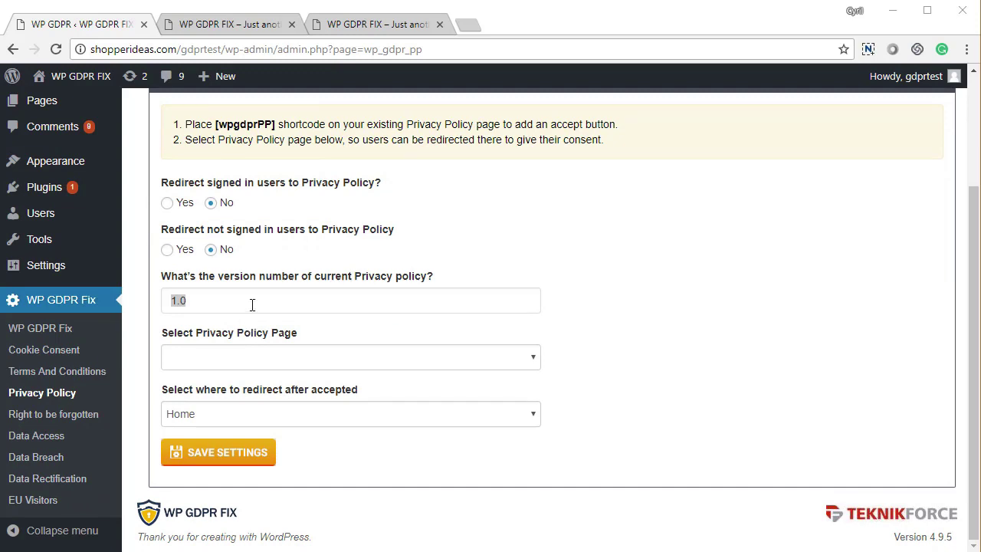
{"action": "left_click_drag", "start_coordinate": [196, 300], "coordinate": [187, 300]}
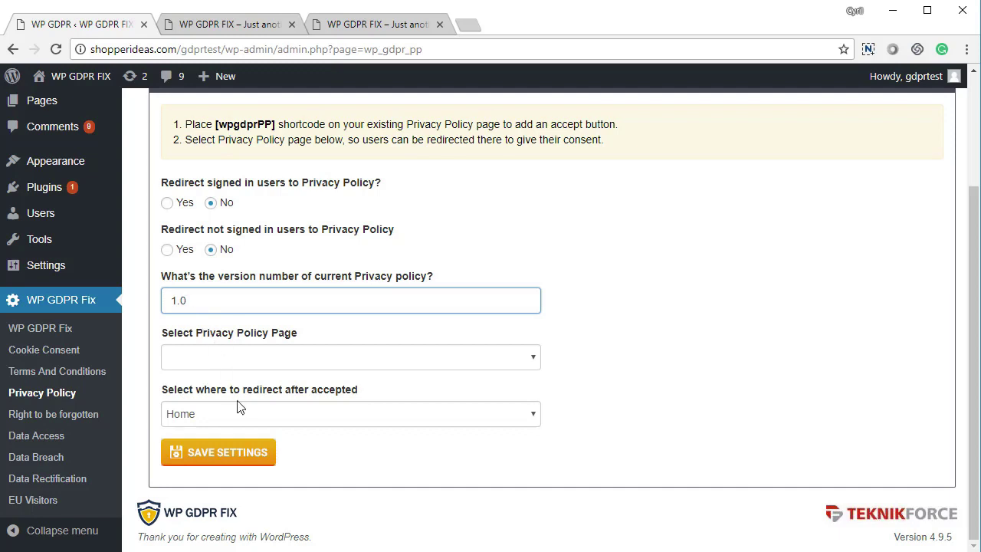
{"action": "left_click", "coordinate": [263, 359]}
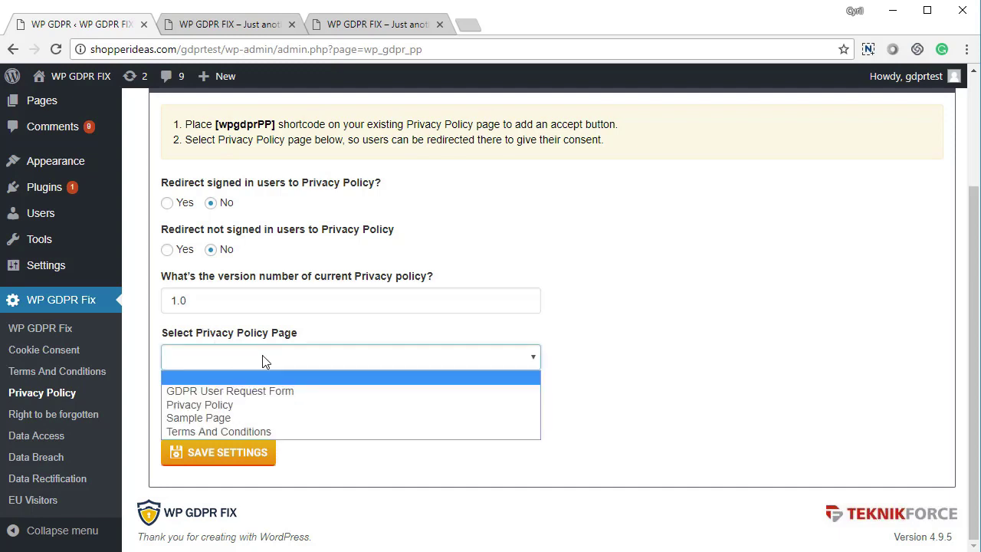
{"action": "left_click", "coordinate": [252, 405]}
{"action": "left_click", "coordinate": [239, 421]}
{"action": "left_click", "coordinate": [240, 429]}
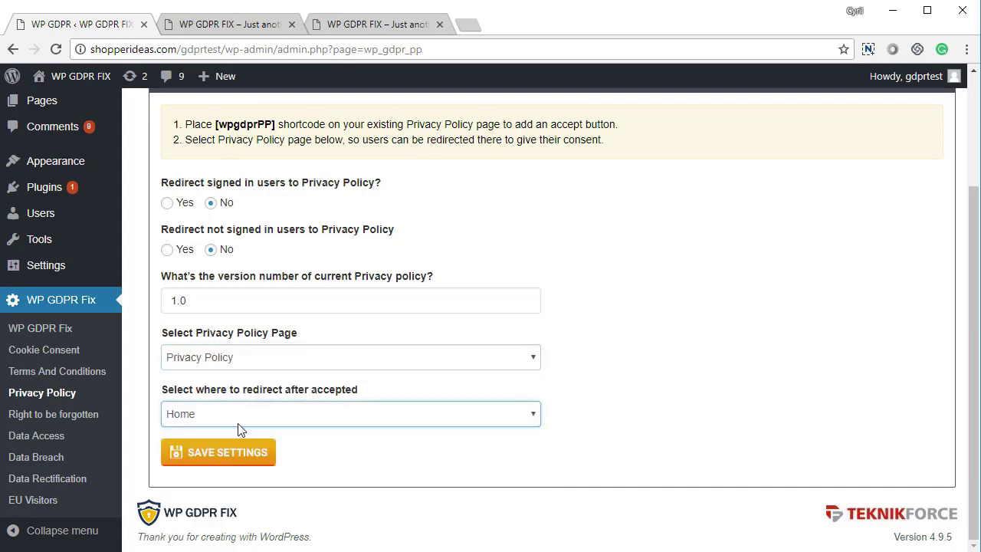
{"action": "left_click", "coordinate": [227, 453]}
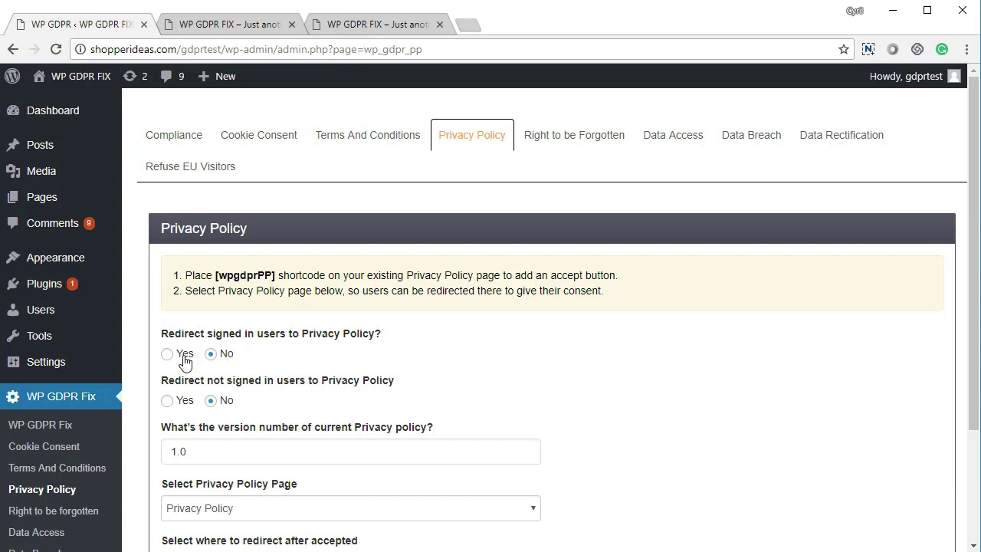
Redirect only not-signed-in users to the Privacy Policy, save, and switch to the site
{"action": "left_click", "coordinate": [183, 357]}
{"action": "left_click", "coordinate": [212, 357]}
{"action": "left_click", "coordinate": [176, 403]}
{"action": "scroll", "coordinate": [191, 425], "scroll_direction": "down", "scroll_amount": 2}
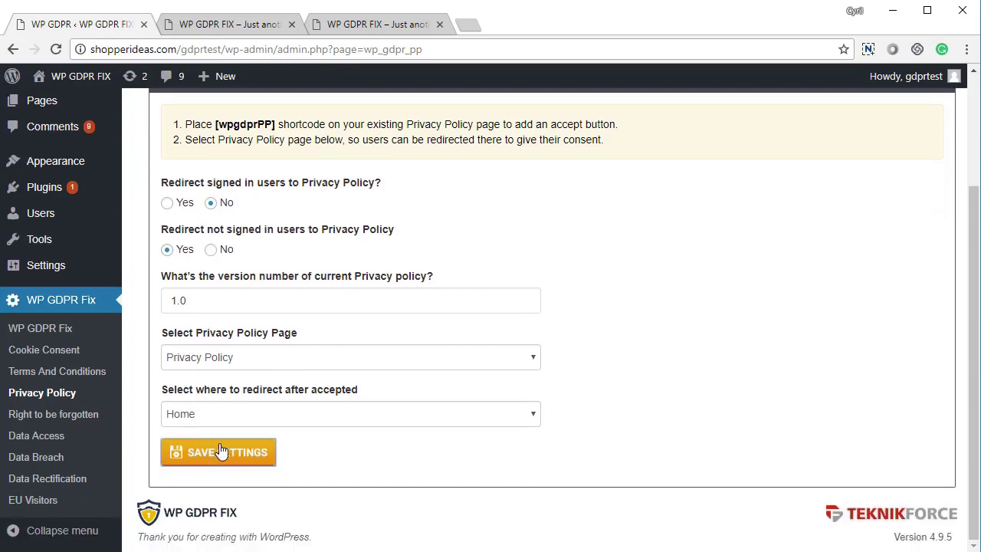
{"action": "left_click", "coordinate": [220, 451]}
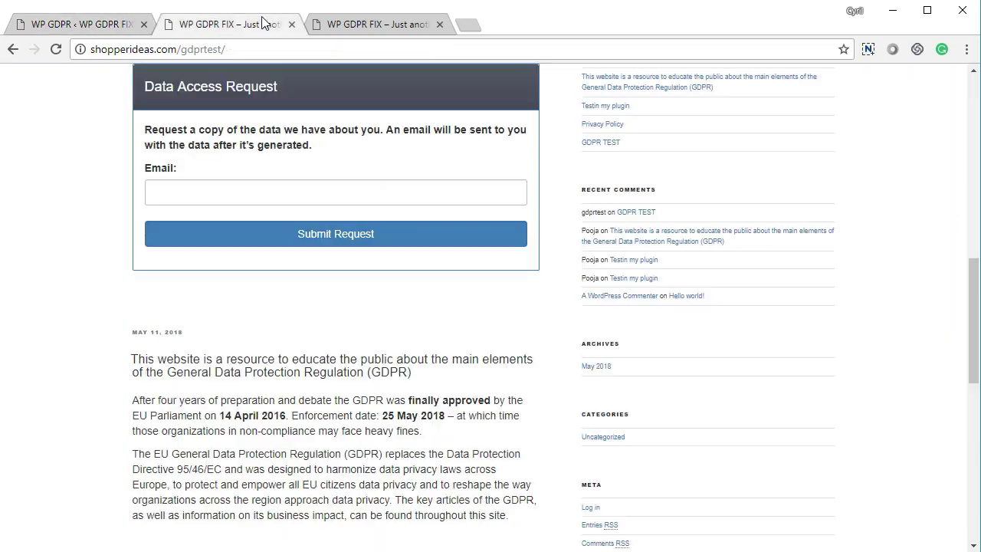
{"action": "left_click", "coordinate": [264, 24]}
On the front-end Privacy Policy page, tick the consent box and accept the policy
{"action": "left_click", "coordinate": [366, 29]}
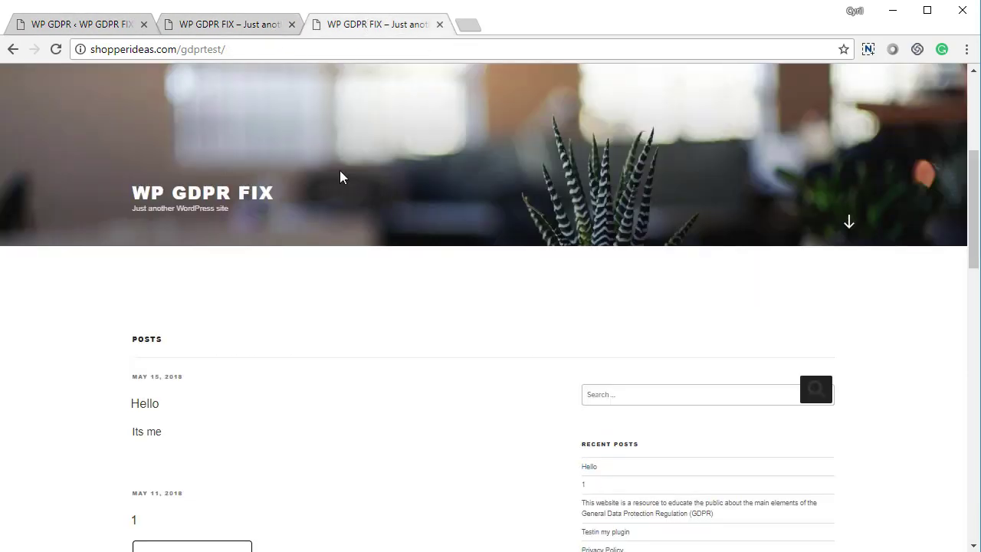
{"action": "key", "text": "F5"}
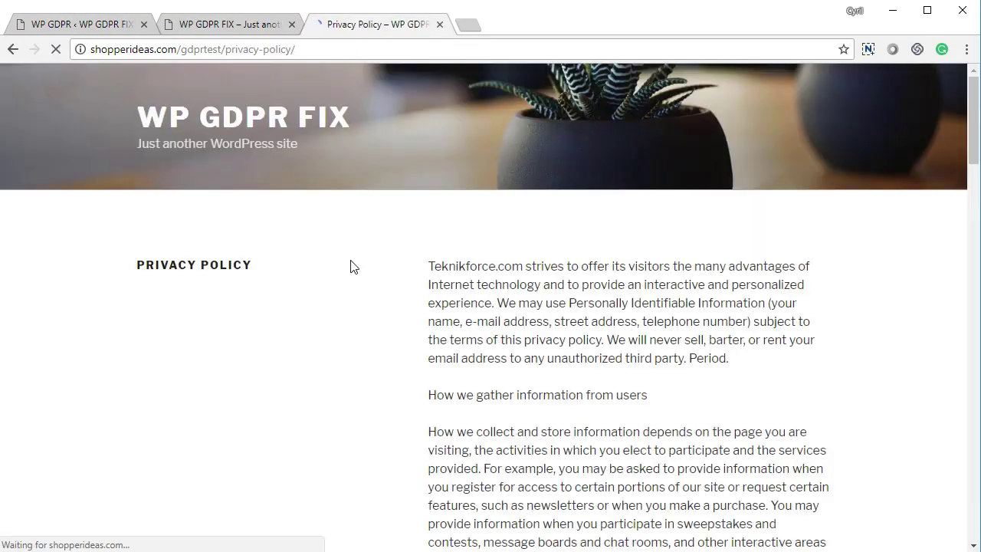
{"action": "left_click_drag", "start_coordinate": [182, 49], "coordinate": [464, 128]}
{"action": "left_click", "coordinate": [531, 328]}
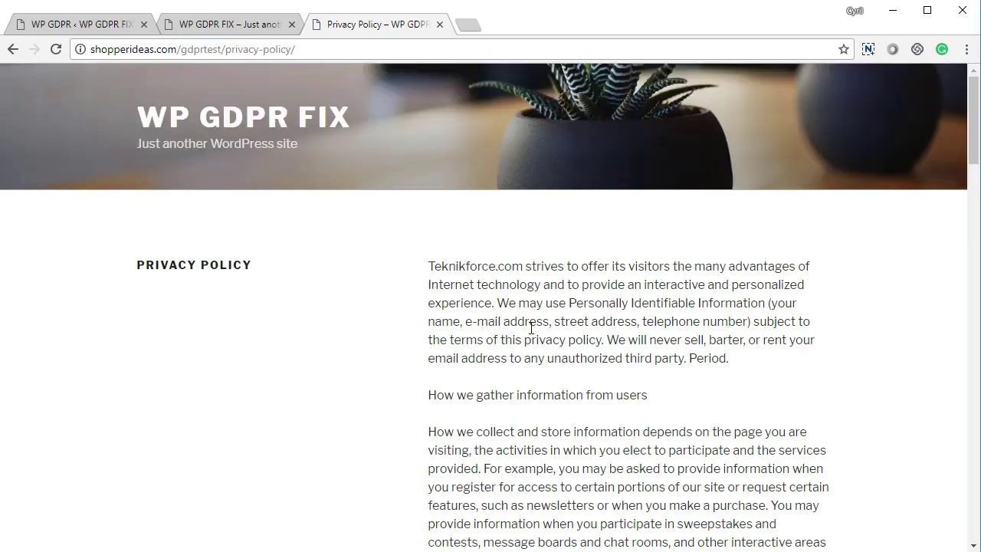
{"action": "scroll", "coordinate": [631, 375], "scroll_direction": "down", "scroll_amount": 20}
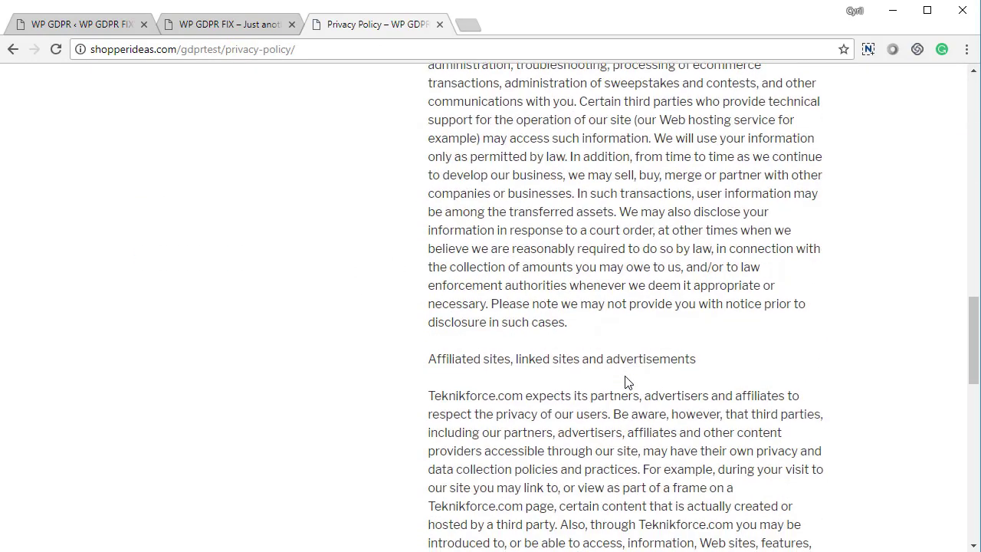
{"action": "scroll", "coordinate": [623, 381], "scroll_direction": "down", "scroll_amount": 1}
{"action": "left_click", "coordinate": [435, 320]}
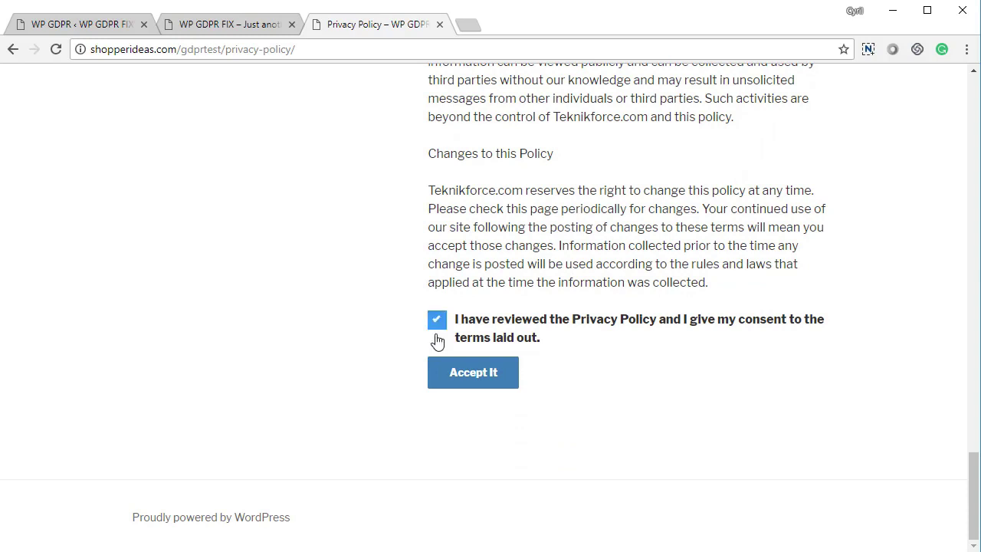
{"action": "left_click", "coordinate": [440, 373]}
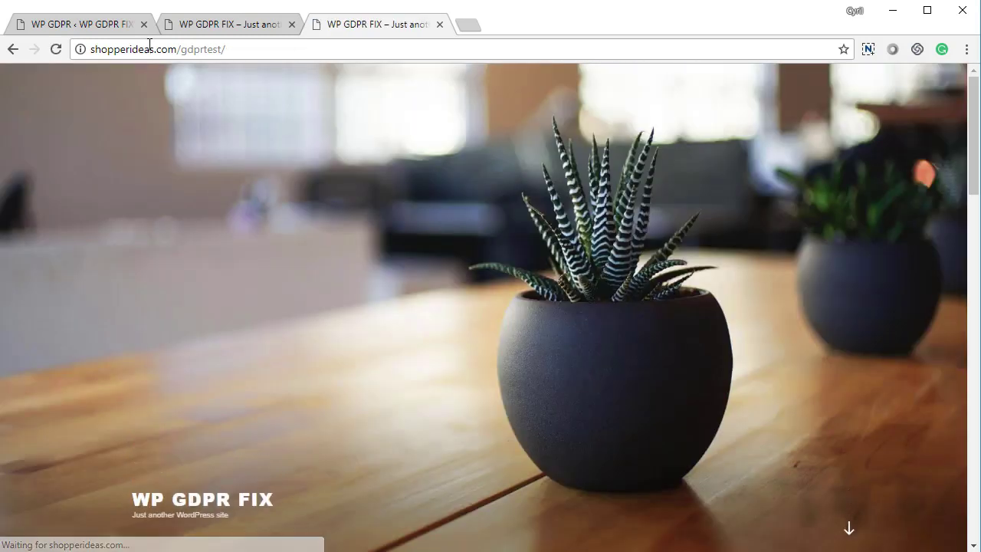
Back in admin, save the Privacy Policy settings with the visitor redirect turned off
{"action": "left_click", "coordinate": [111, 24]}
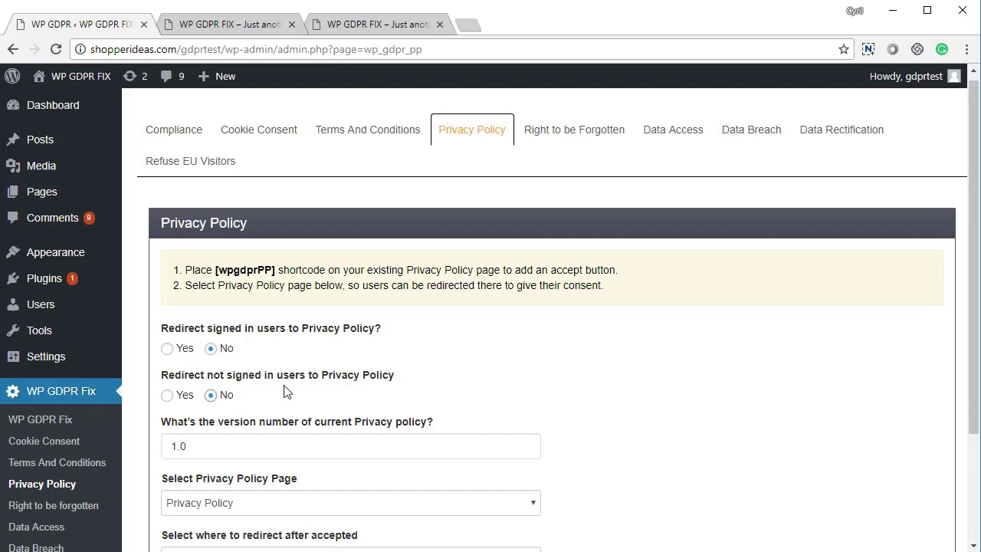
{"action": "scroll", "coordinate": [344, 390], "scroll_direction": "down", "scroll_amount": 2}
{"action": "left_click", "coordinate": [239, 452]}
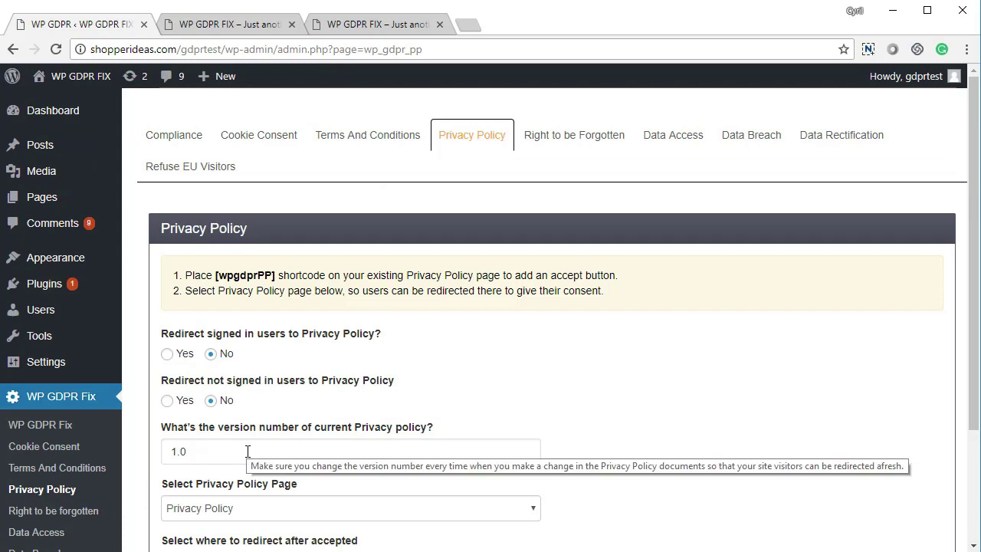
{"action": "left_click", "coordinate": [582, 141]}
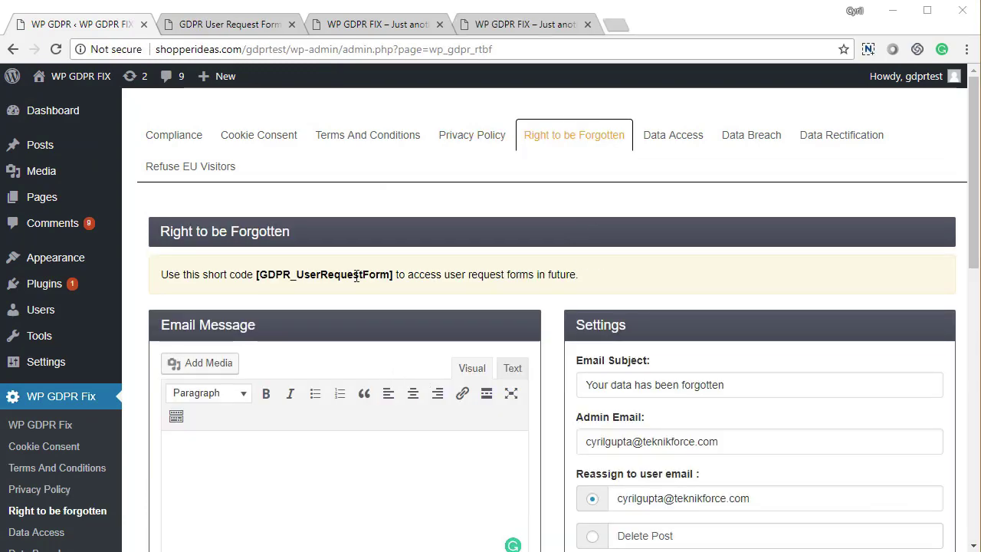
Fill the Right to be Forgotten Email Message with the default data-forgotten text
{"action": "scroll", "coordinate": [356, 275], "scroll_direction": "down", "scroll_amount": 3}
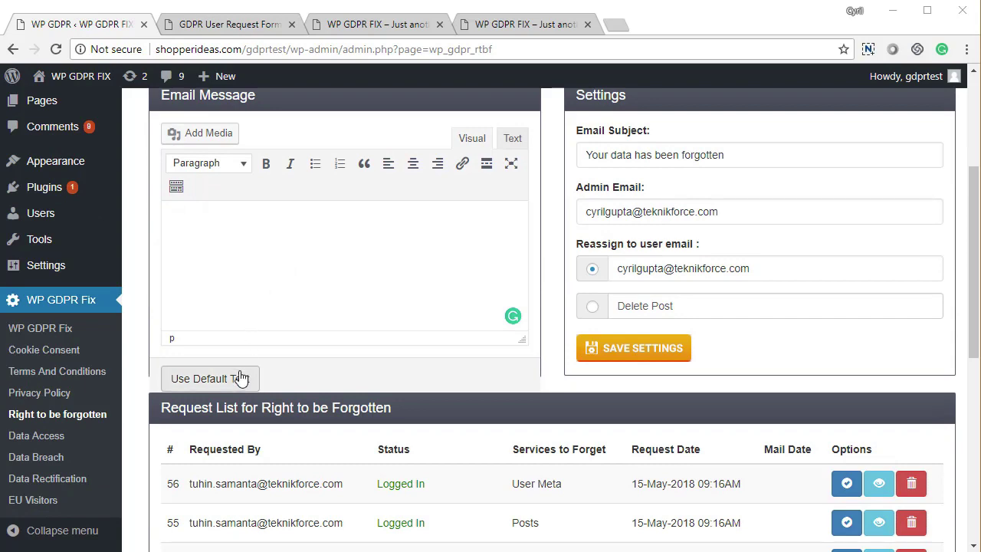
{"action": "left_click", "coordinate": [241, 377]}
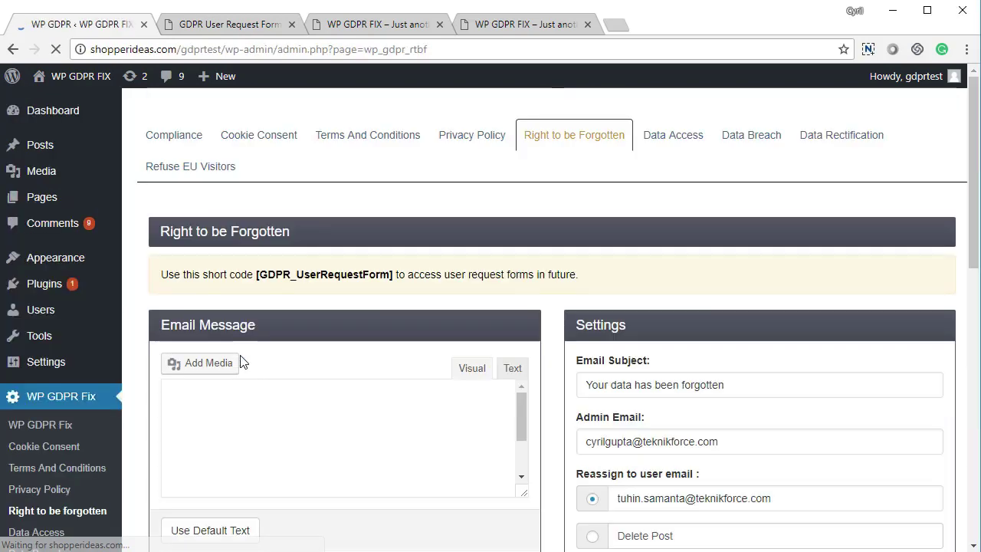
{"action": "scroll", "coordinate": [239, 364], "scroll_direction": "down", "scroll_amount": 2}
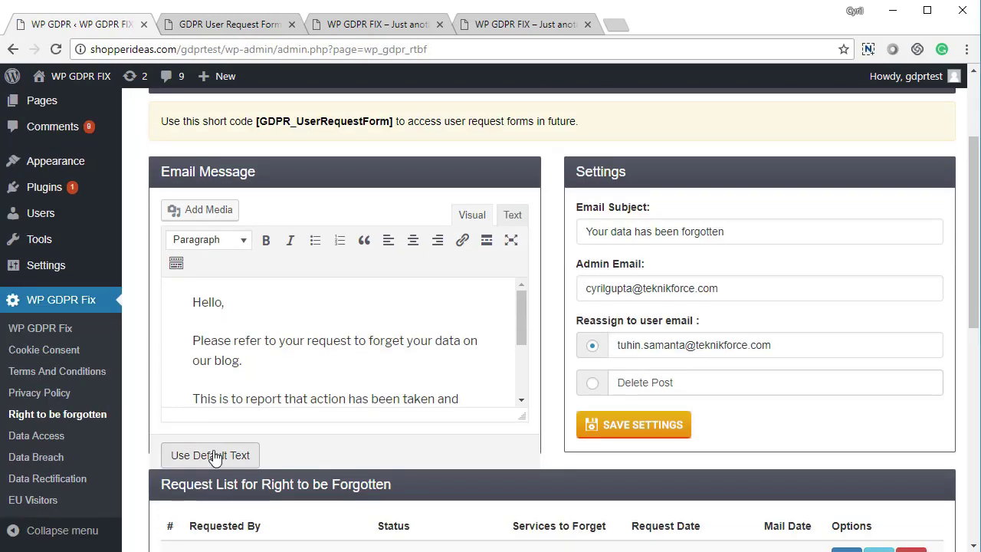
{"action": "scroll", "coordinate": [292, 332], "scroll_direction": "down", "scroll_amount": 3}
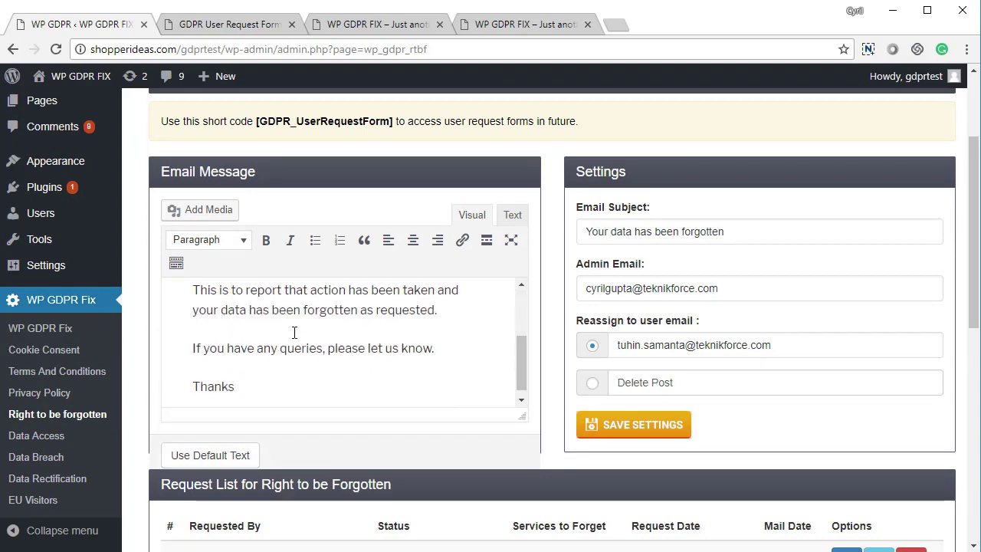
{"action": "scroll", "coordinate": [293, 332], "scroll_direction": "up", "scroll_amount": 3}
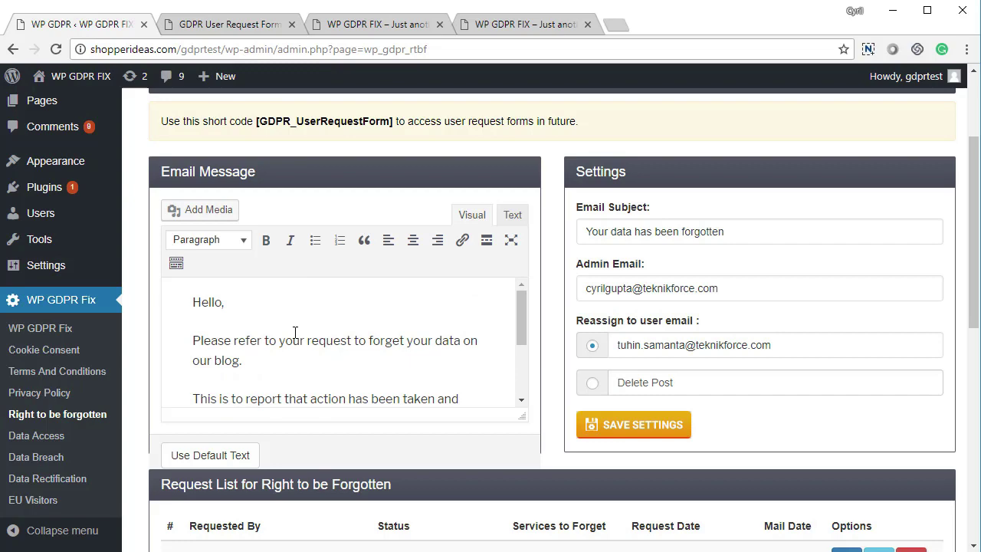
{"action": "scroll", "coordinate": [296, 338], "scroll_direction": "down", "scroll_amount": 2}
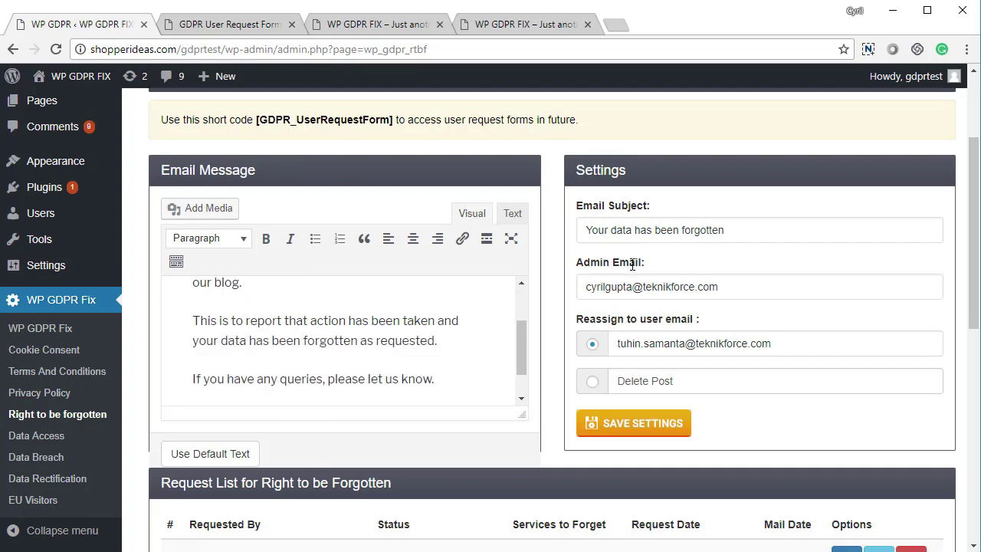
{"action": "scroll", "coordinate": [477, 344], "scroll_direction": "down", "scroll_amount": 5}
{"action": "scroll", "coordinate": [387, 351], "scroll_direction": "down", "scroll_amount": 2}
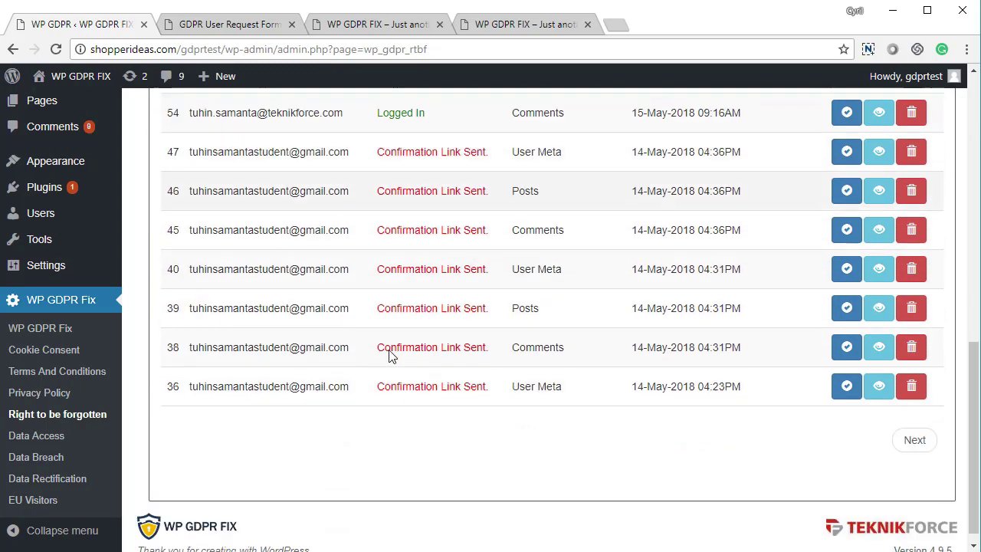
{"action": "scroll", "coordinate": [784, 407], "scroll_direction": "up", "scroll_amount": 5}
{"action": "scroll", "coordinate": [777, 396], "scroll_direction": "down", "scroll_amount": 2}
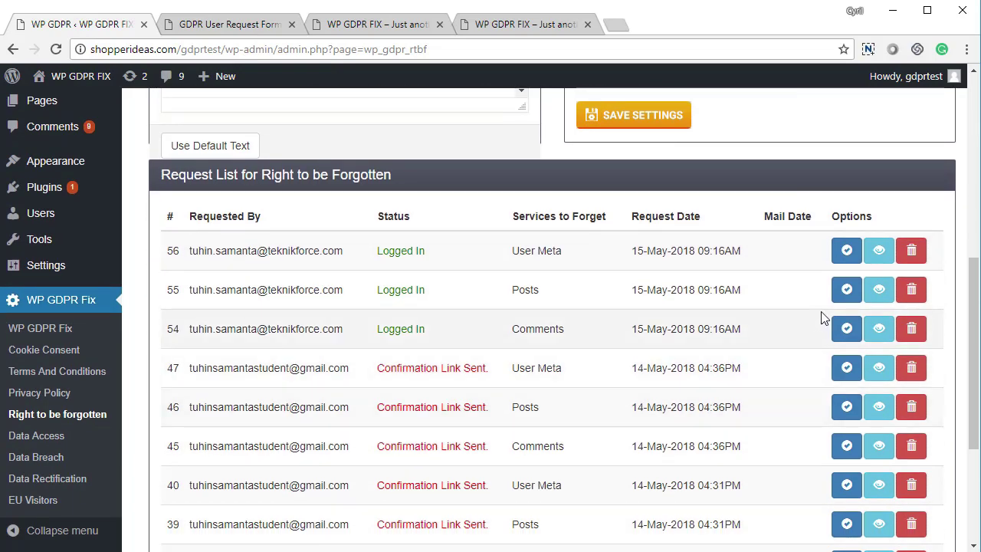
{"action": "scroll", "coordinate": [843, 261], "scroll_direction": "down", "scroll_amount": 1}
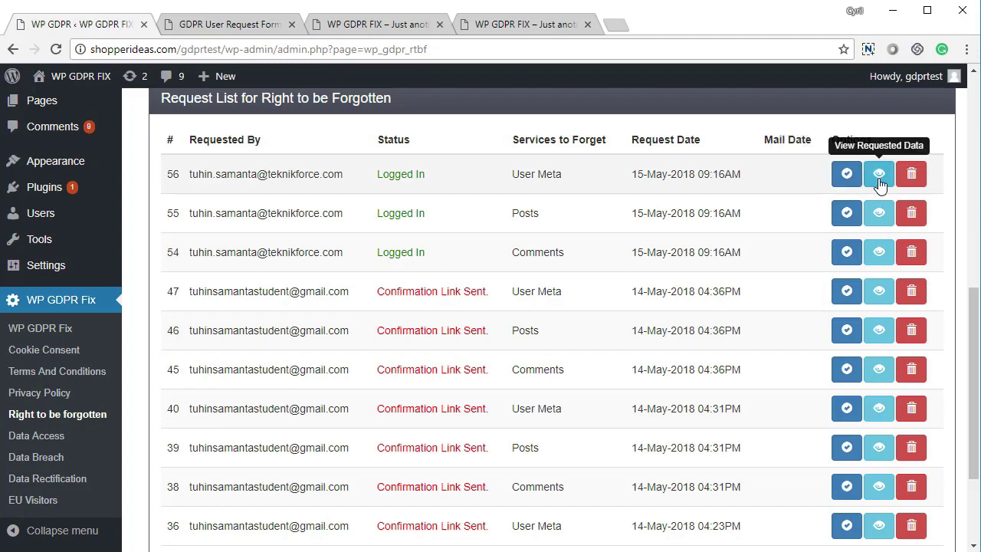
{"action": "left_click", "coordinate": [879, 183]}
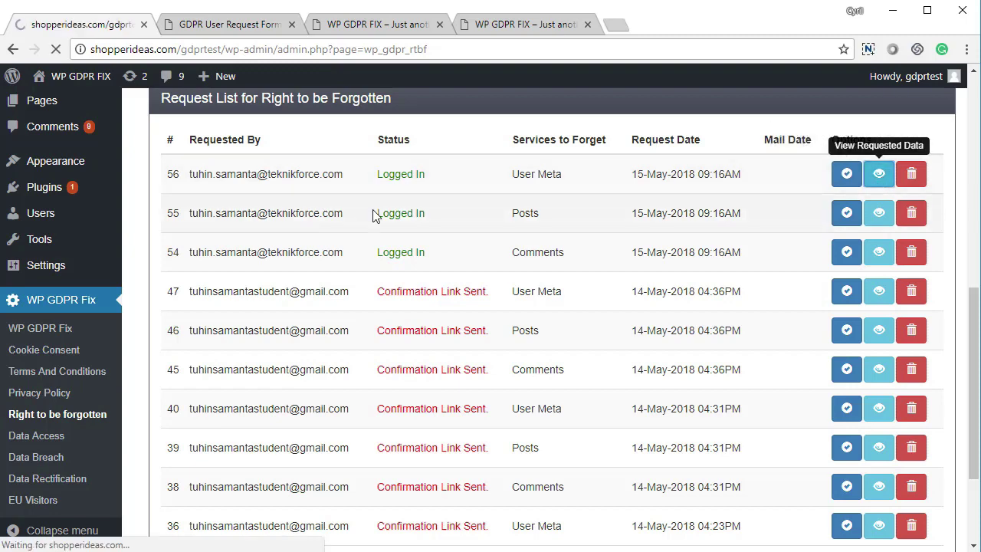
{"action": "scroll", "coordinate": [373, 219], "scroll_direction": "down", "scroll_amount": 9}
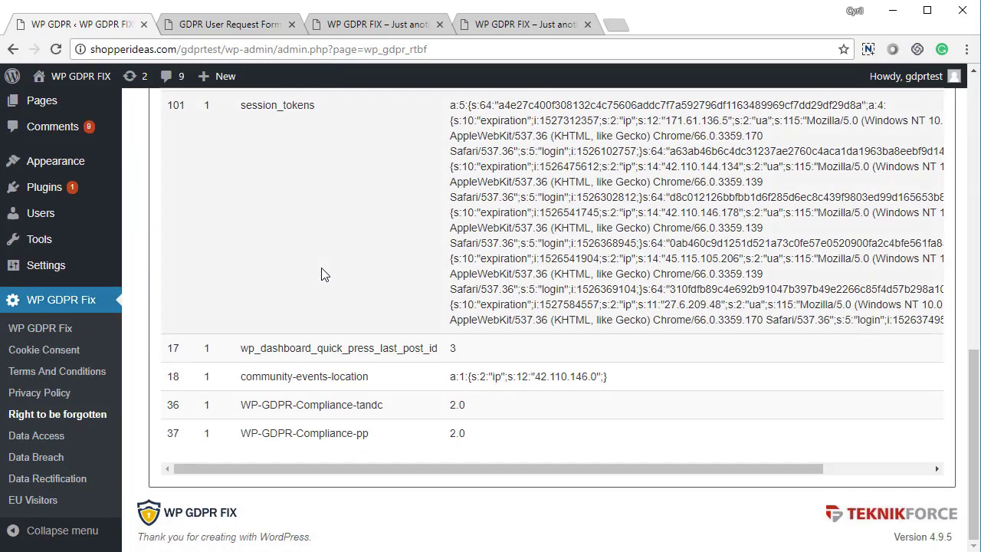
{"action": "scroll", "coordinate": [326, 255], "scroll_direction": "up", "scroll_amount": 3}
{"action": "right_click", "coordinate": [331, 256]}
{"action": "left_click", "coordinate": [344, 259]}
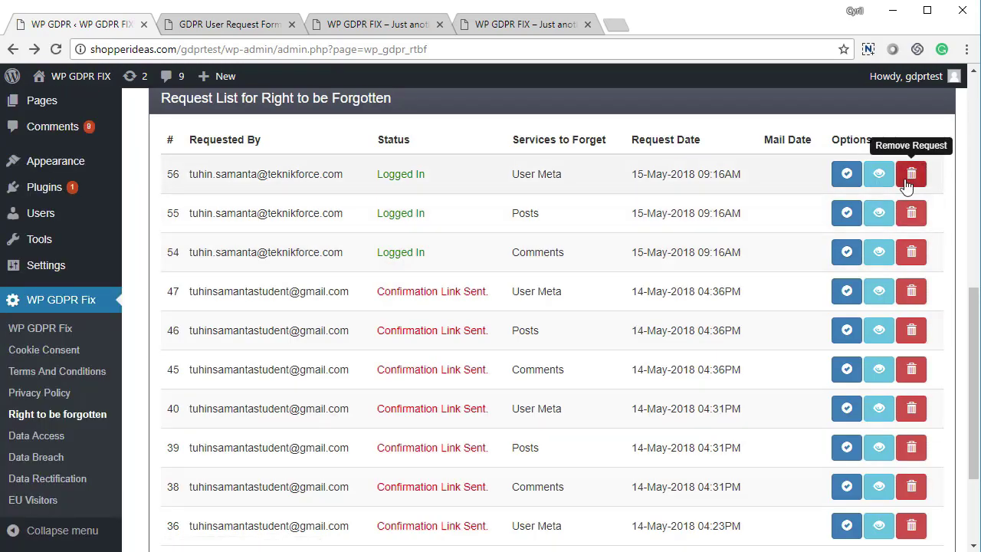
Open the Forget Data Request form and tick Comments, Posts and User Data
{"action": "left_click", "coordinate": [235, 28]}
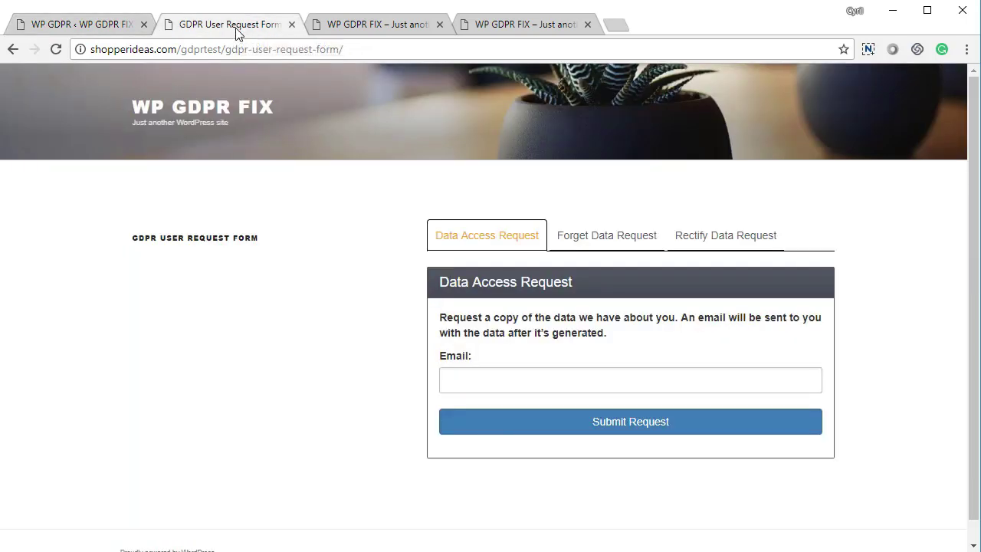
{"action": "left_click", "coordinate": [610, 237]}
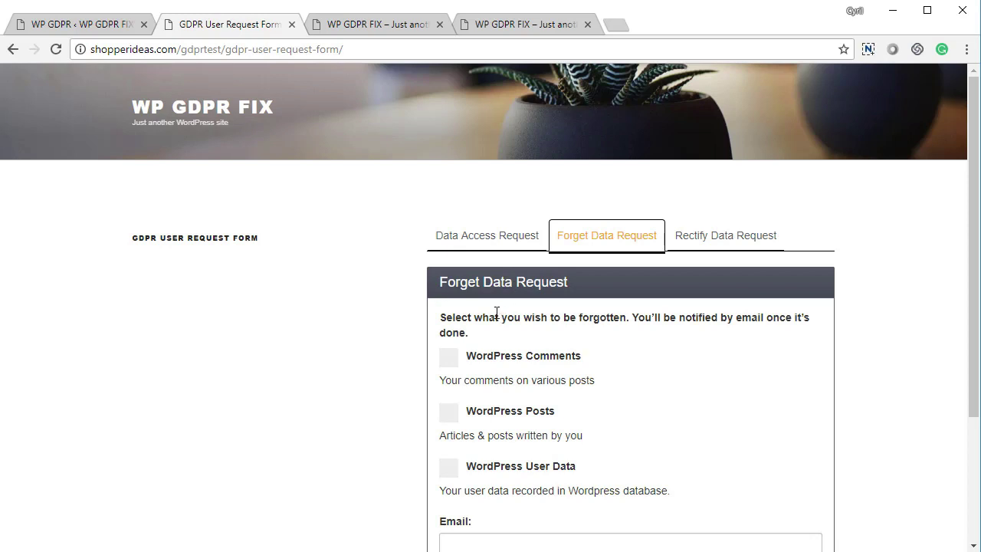
{"action": "scroll", "coordinate": [498, 327], "scroll_direction": "down", "scroll_amount": 1}
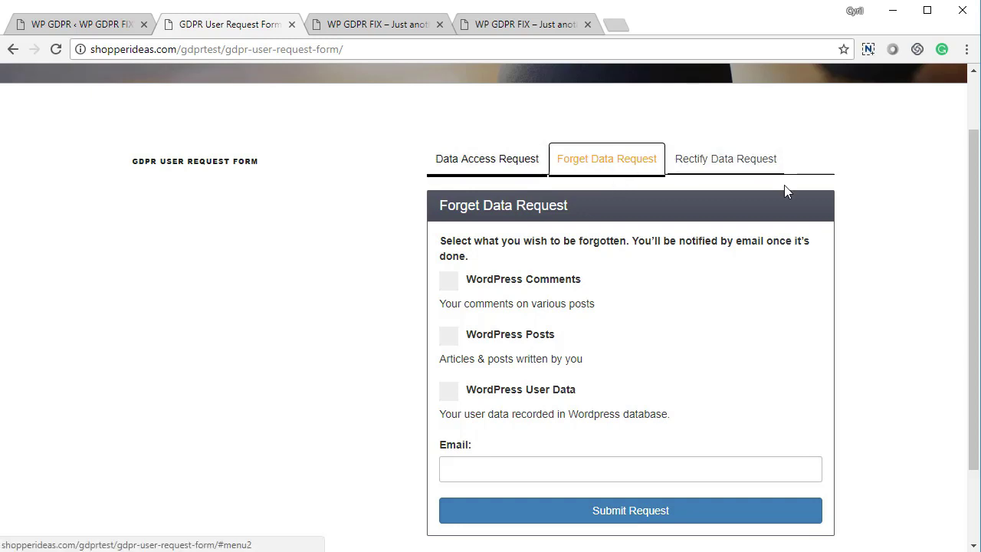
{"action": "scroll", "coordinate": [502, 288], "scroll_direction": "down", "scroll_amount": 1}
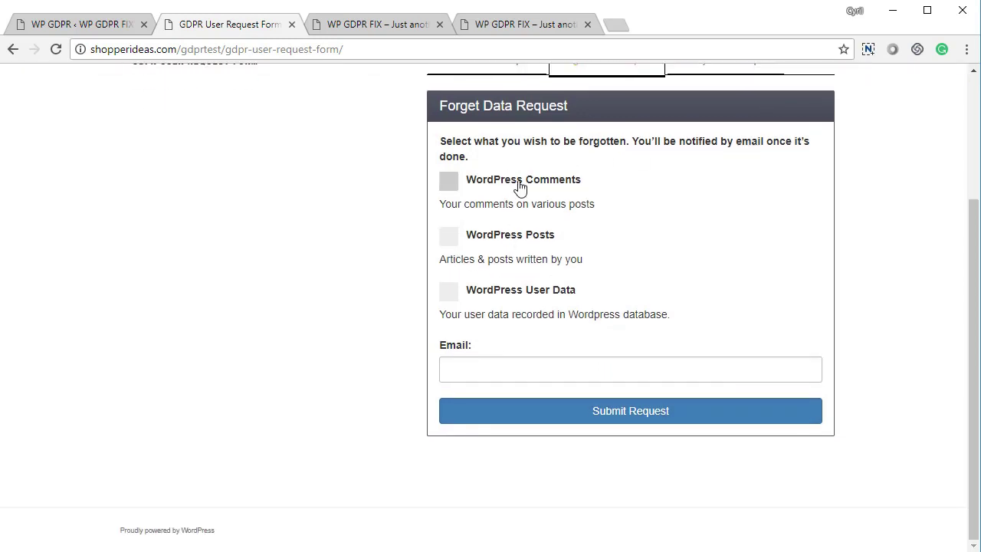
{"action": "left_click", "coordinate": [514, 189]}
{"action": "left_click", "coordinate": [501, 242]}
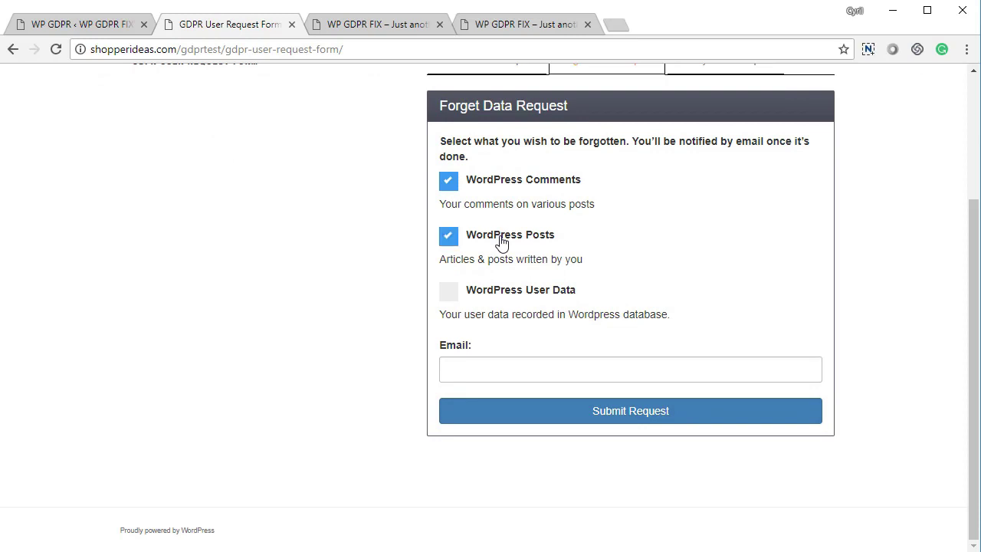
{"action": "left_click", "coordinate": [505, 299]}
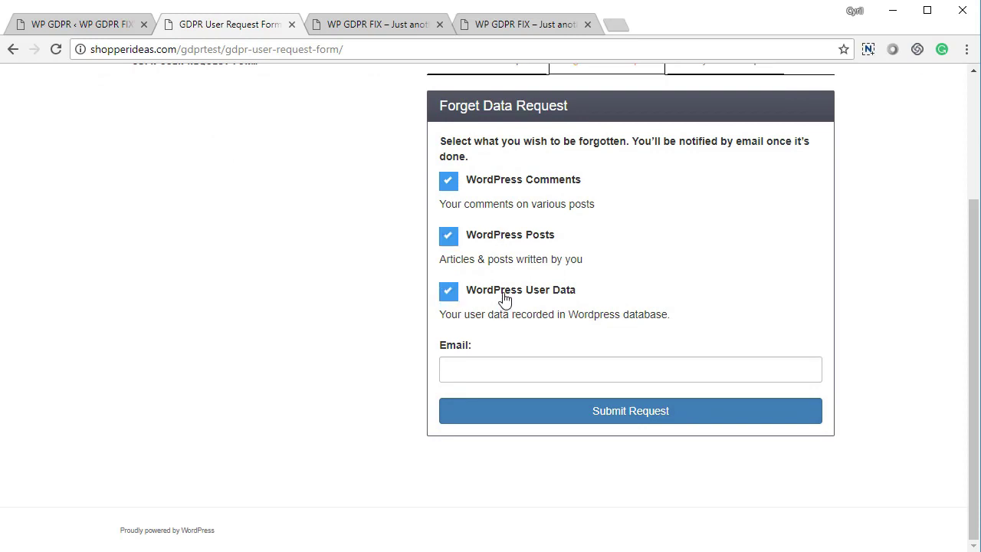
Enter the requester's e-mail address, submit, dismiss the confirmation alert, and return to admin
{"action": "left_click", "coordinate": [490, 375]}
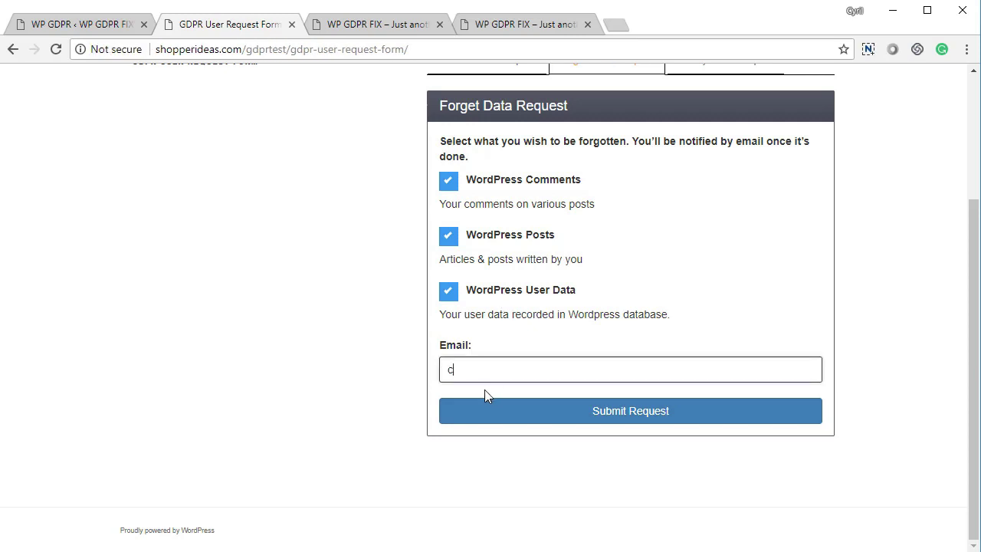
{"action": "left_click", "coordinate": [504, 405]}
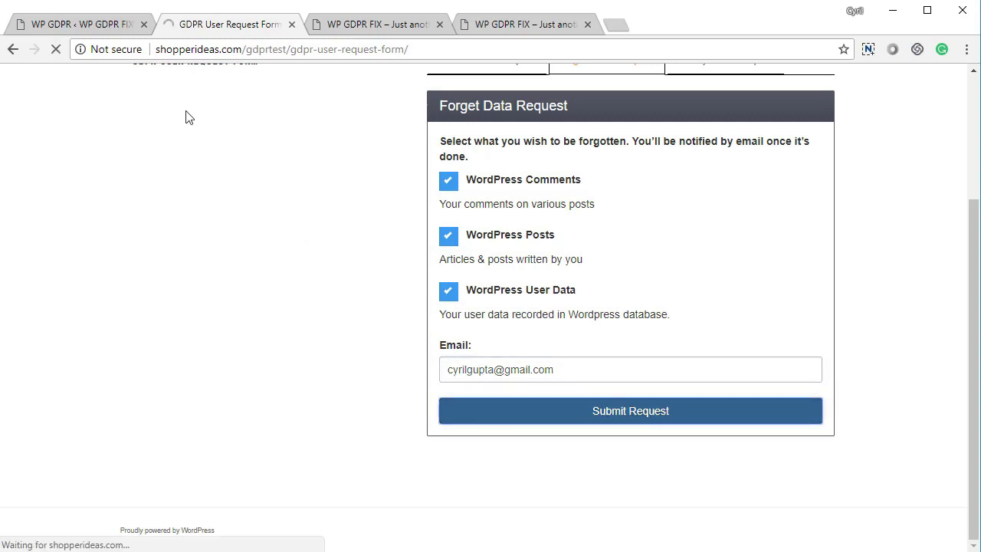
{"action": "left_click", "coordinate": [613, 134]}
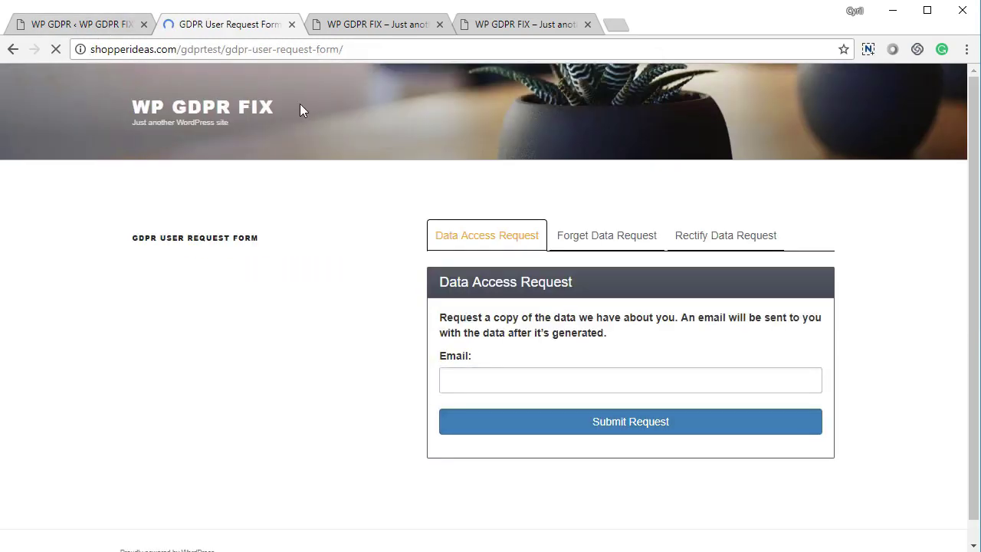
{"action": "left_click", "coordinate": [23, 24]}
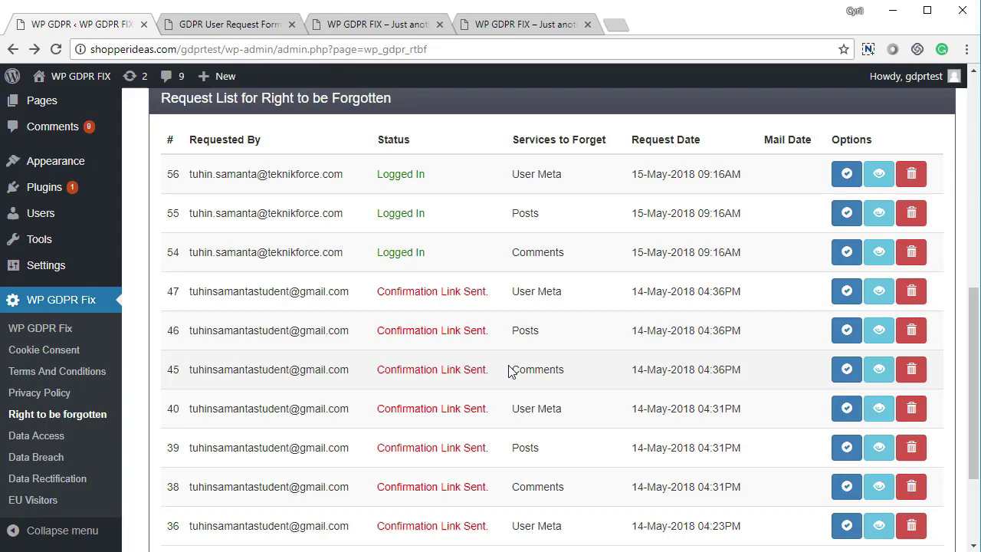
Review the Right to be Forgotten Email Subject and Admin Email fields
{"action": "scroll", "coordinate": [490, 372], "scroll_direction": "up", "scroll_amount": 1}
{"action": "scroll", "coordinate": [460, 372], "scroll_direction": "down", "scroll_amount": 3}
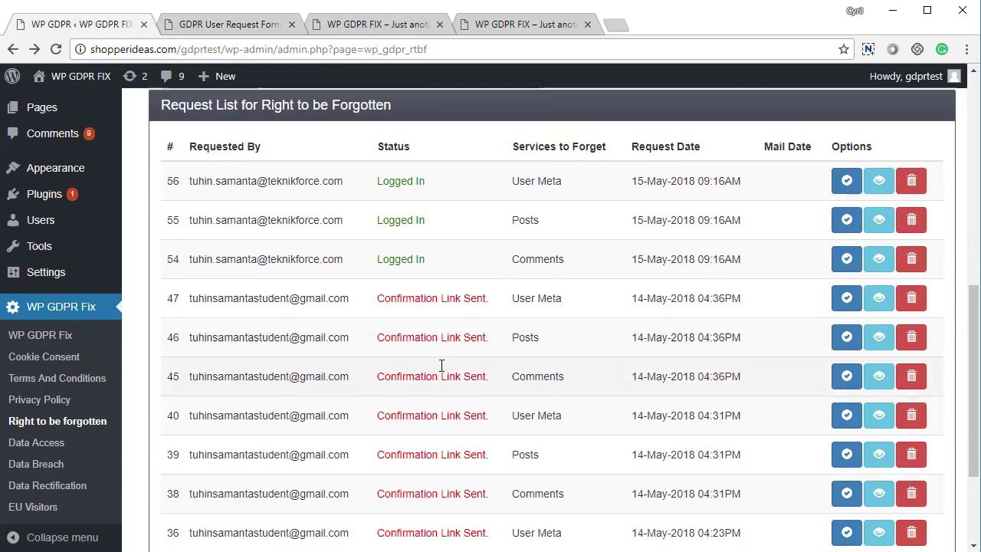
{"action": "scroll", "coordinate": [444, 368], "scroll_direction": "up", "scroll_amount": 5}
{"action": "scroll", "coordinate": [453, 306], "scroll_direction": "down", "scroll_amount": 4}
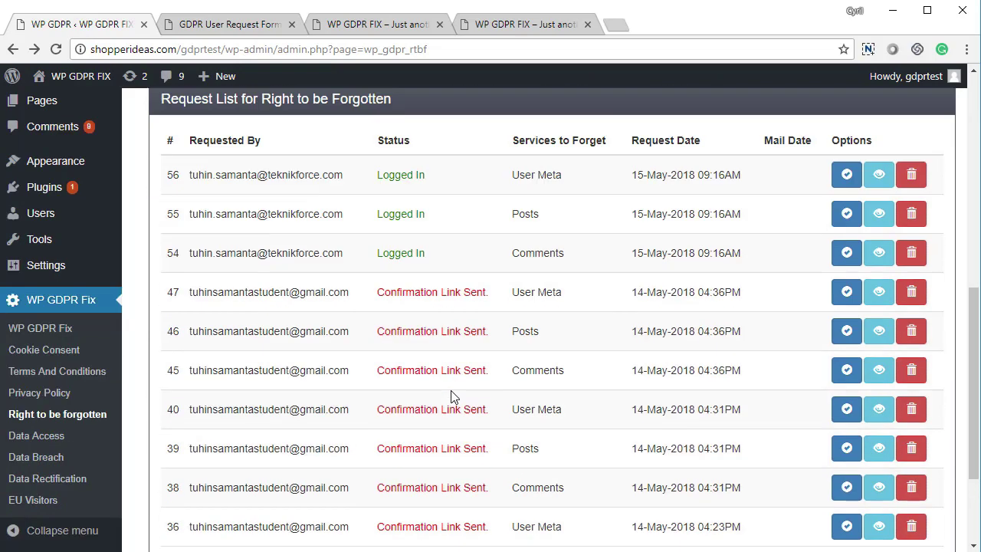
{"action": "scroll", "coordinate": [475, 375], "scroll_direction": "up", "scroll_amount": 3}
{"action": "scroll", "coordinate": [494, 380], "scroll_direction": "up", "scroll_amount": 3}
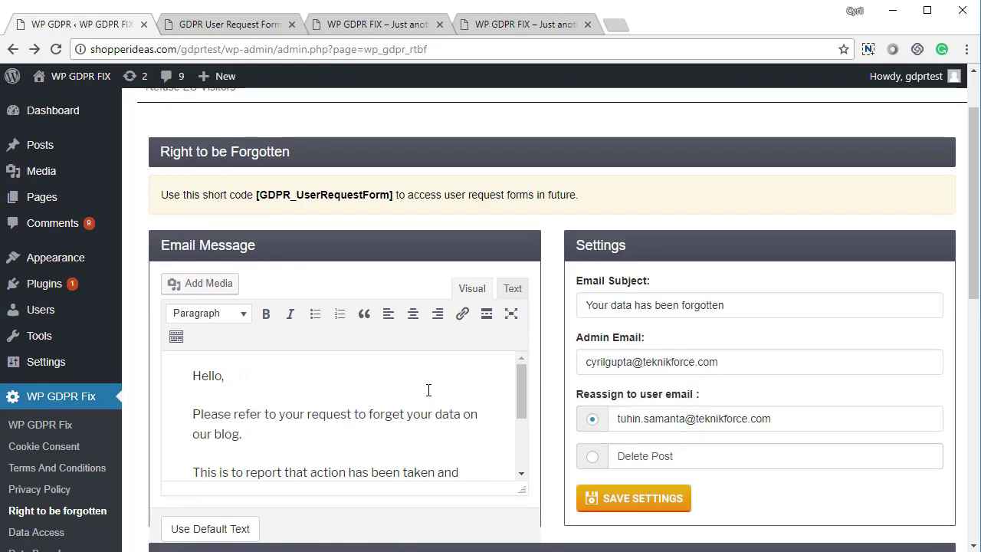
{"action": "left_click", "coordinate": [368, 431]}
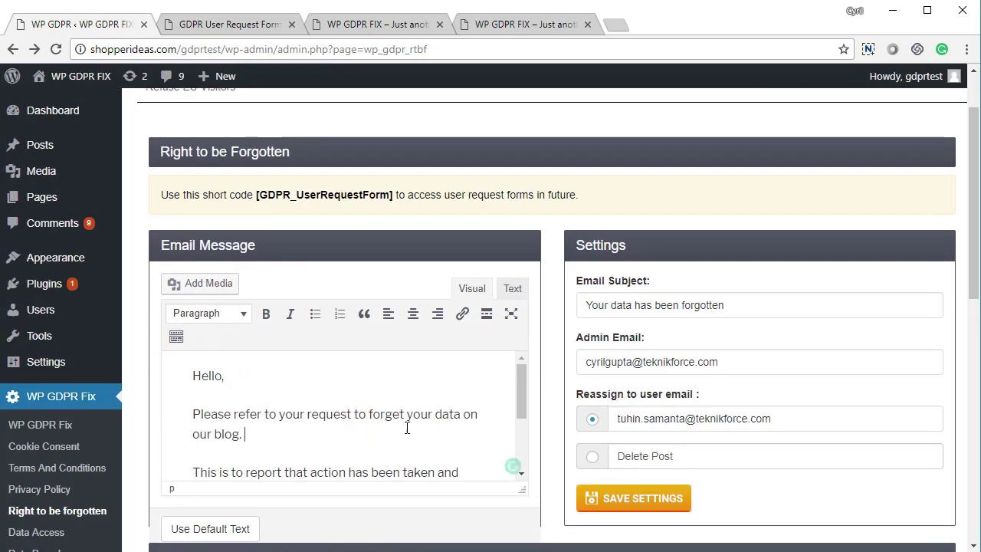
{"action": "left_click", "coordinate": [712, 305]}
{"action": "key", "text": "ctrl+a"}
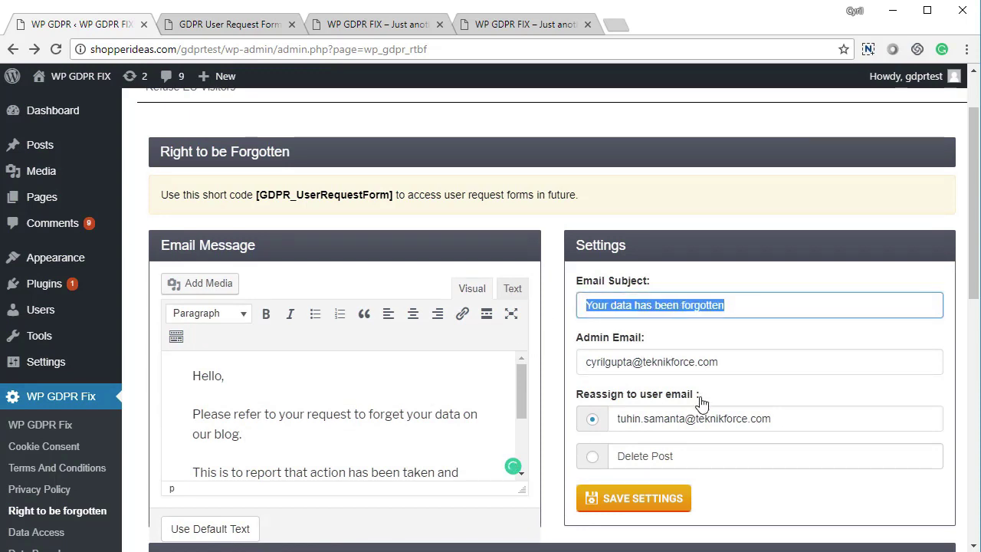
{"action": "left_click", "coordinate": [731, 368]}
{"action": "left_click_drag", "start_coordinate": [720, 361], "coordinate": [578, 354]}
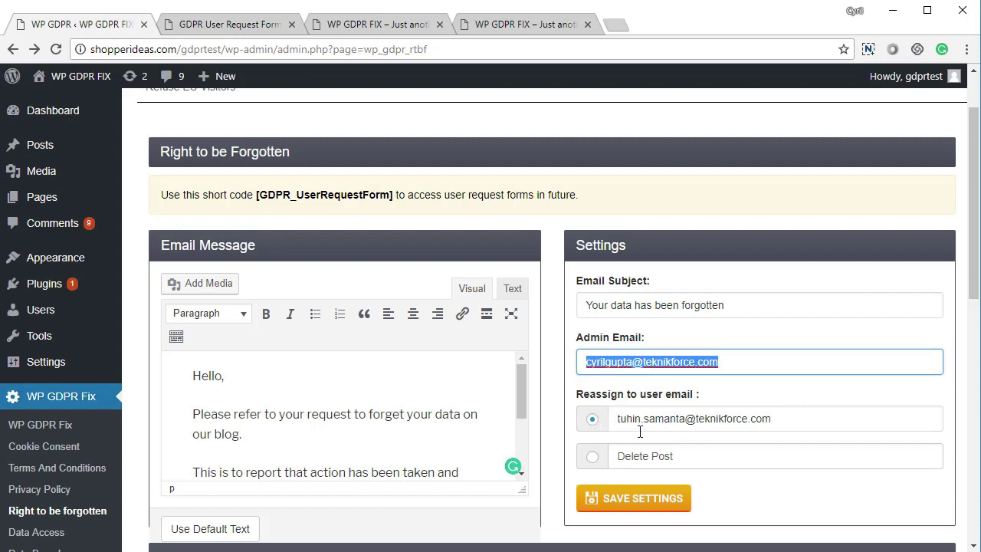
{"action": "left_click", "coordinate": [589, 463]}
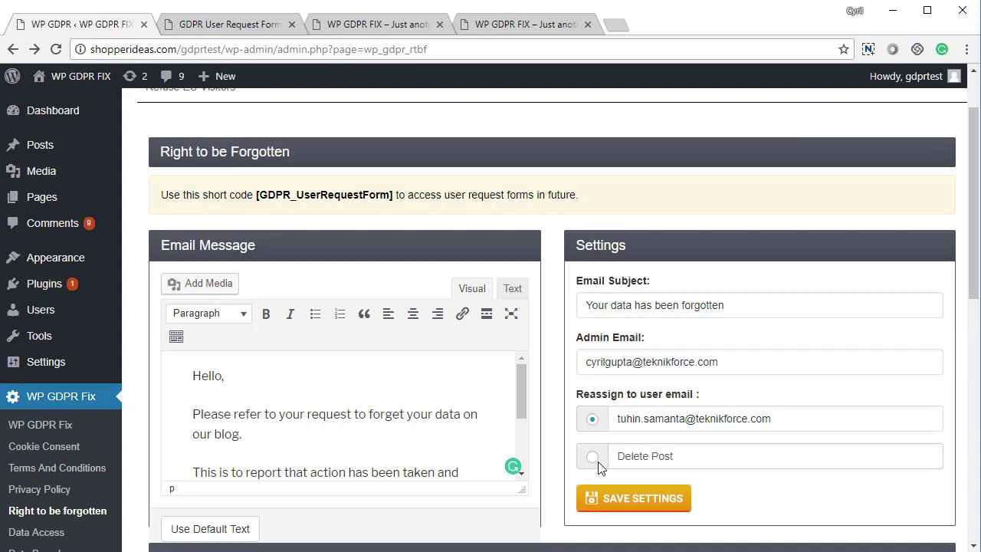
Keep forgotten users' posts reassigned to a user email rather than deleted, and save the settings
{"action": "left_click", "coordinate": [594, 461]}
{"action": "left_click", "coordinate": [593, 419]}
{"action": "left_click", "coordinate": [624, 501]}
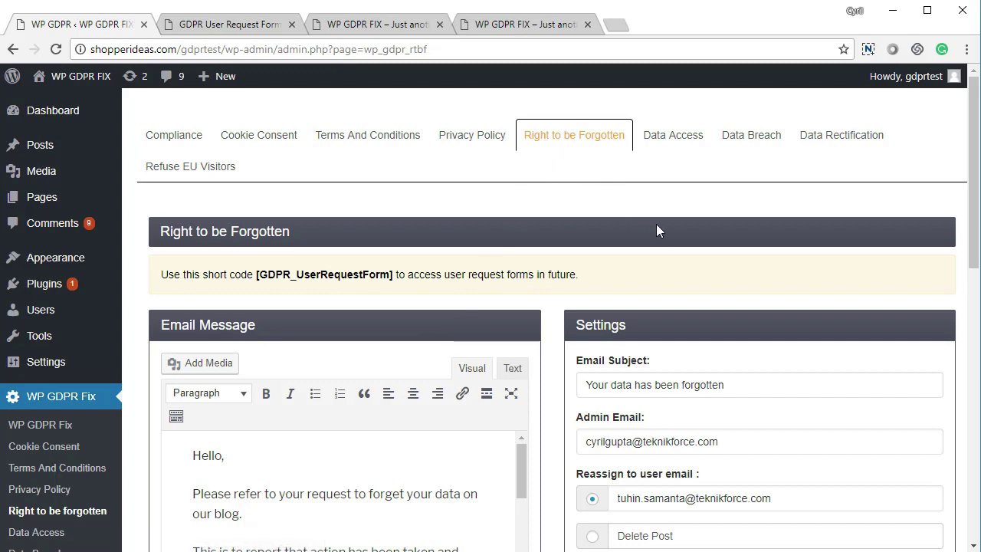
Look over the Data Access settings and requests list, then go to the front-end request form
{"action": "left_click", "coordinate": [679, 149]}
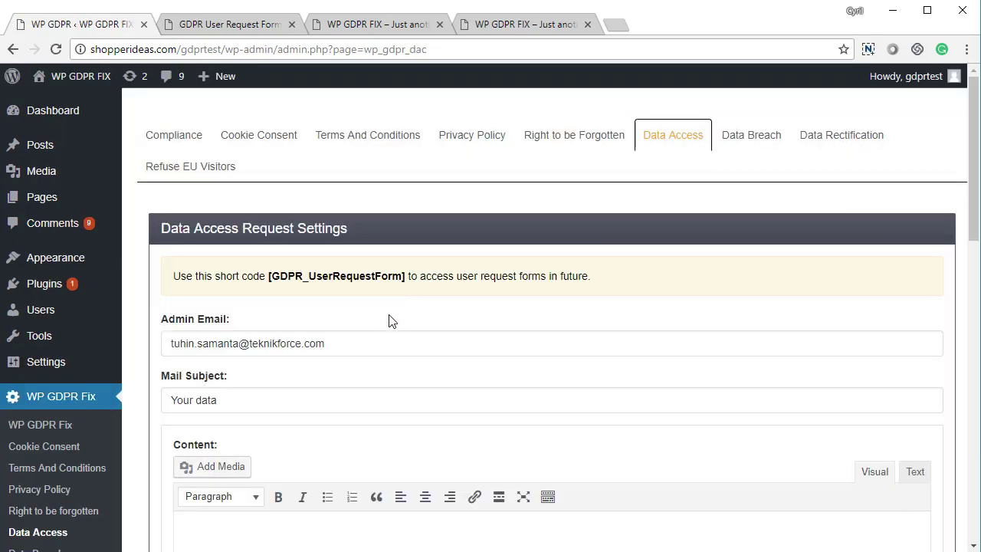
{"action": "scroll", "coordinate": [388, 320], "scroll_direction": "down", "scroll_amount": 5}
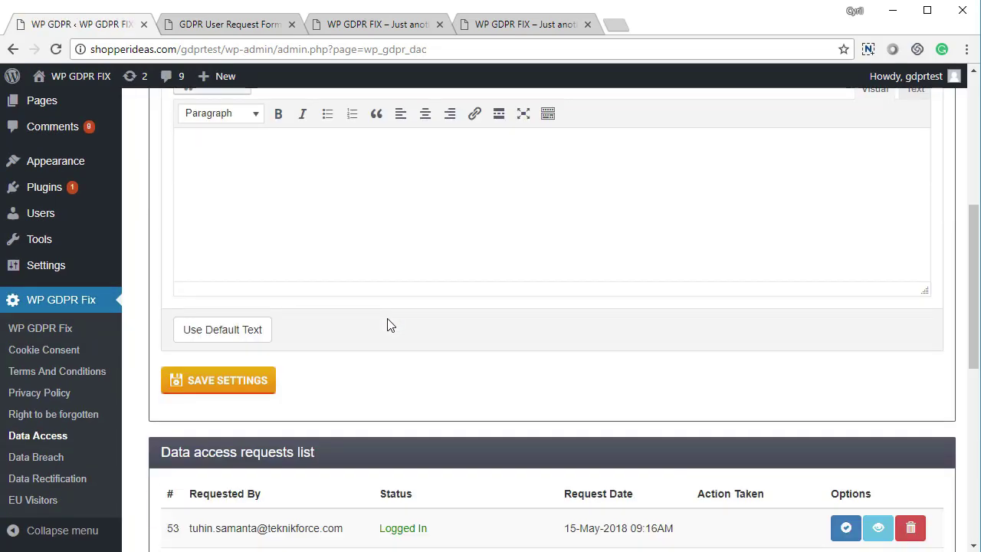
{"action": "scroll", "coordinate": [389, 325], "scroll_direction": "up", "scroll_amount": 5}
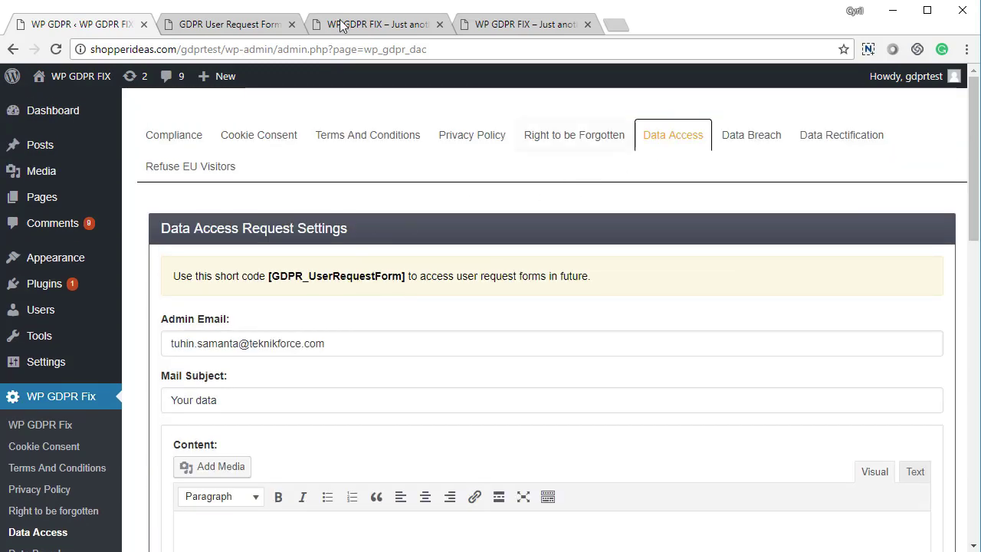
{"action": "left_click", "coordinate": [266, 29]}
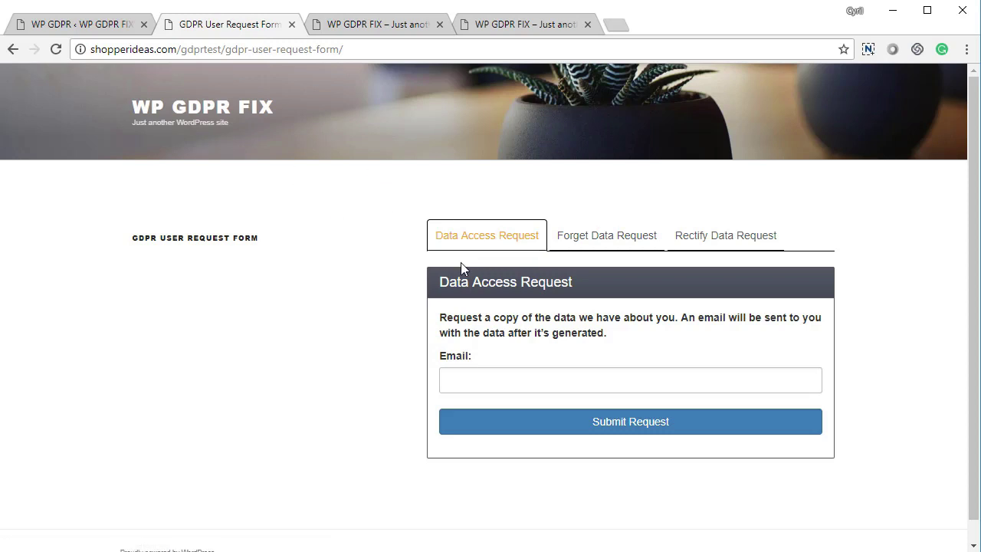
Submit a Data Access Request for a test email address on the front-end form
{"action": "left_click", "coordinate": [501, 378]}
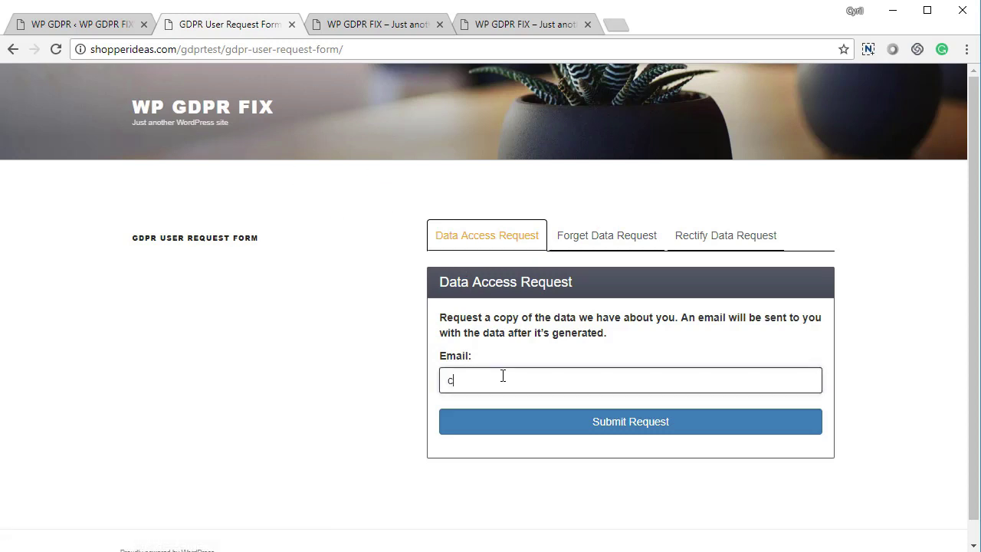
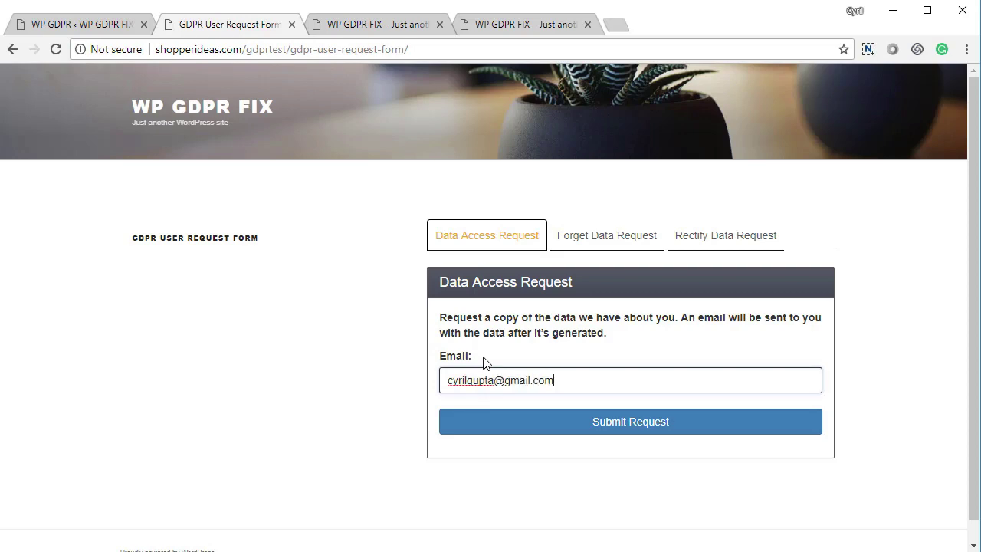
{"action": "left_click", "coordinate": [635, 429]}
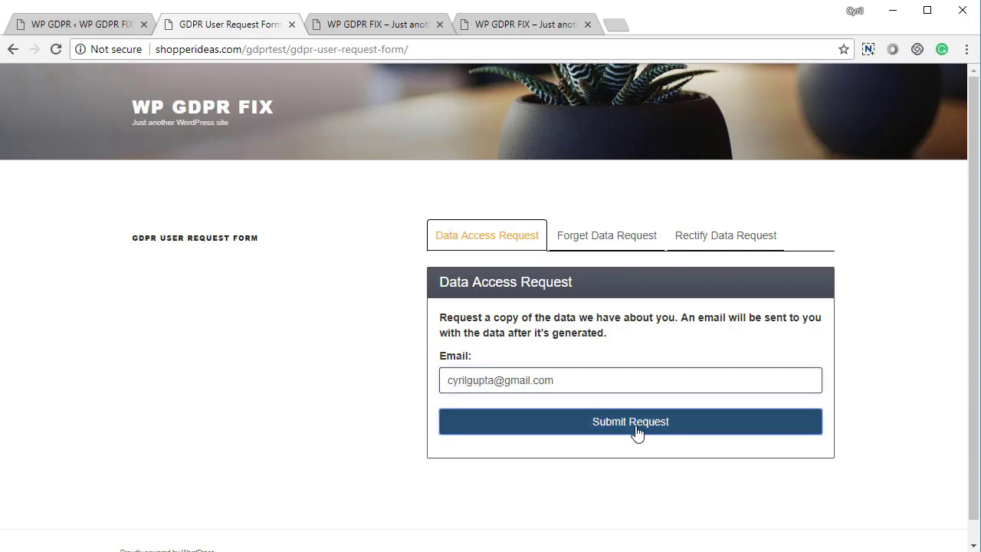
{"action": "left_click", "coordinate": [126, 27]}
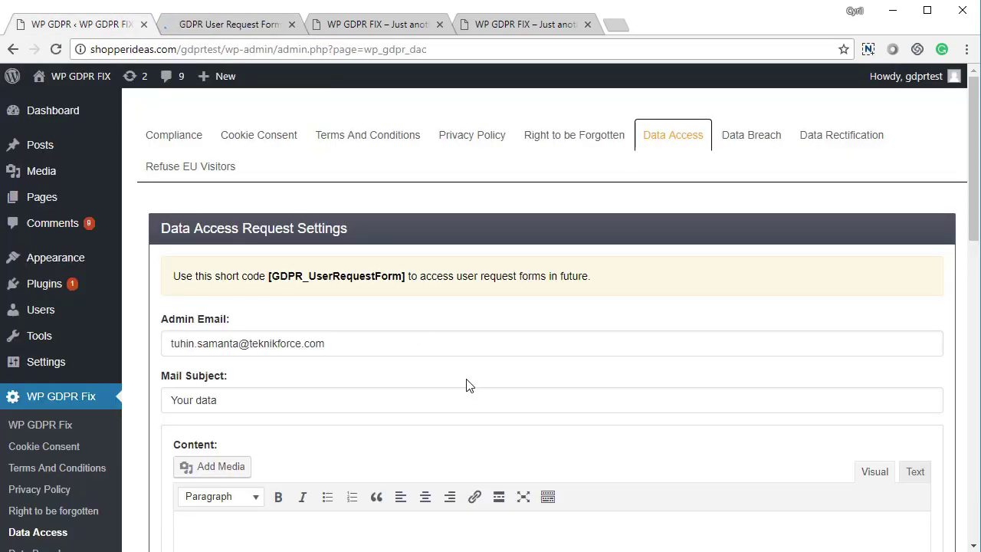
Confirm request 63 is listed with status Confirmation Link Sent, dated 15-May-2018 09:31AM
{"action": "scroll", "coordinate": [455, 372], "scroll_direction": "down", "scroll_amount": 10}
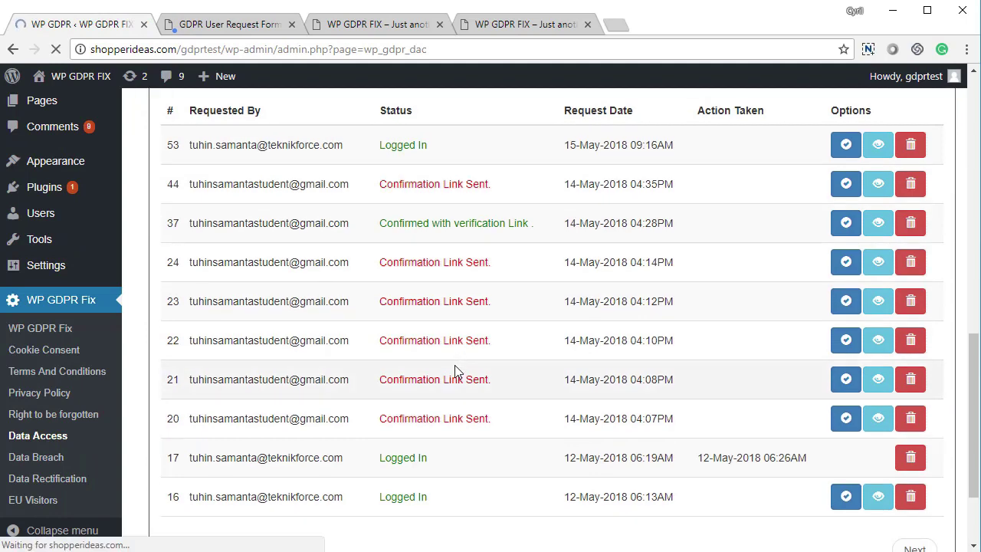
{"action": "scroll", "coordinate": [417, 368], "scroll_direction": "up", "scroll_amount": 5}
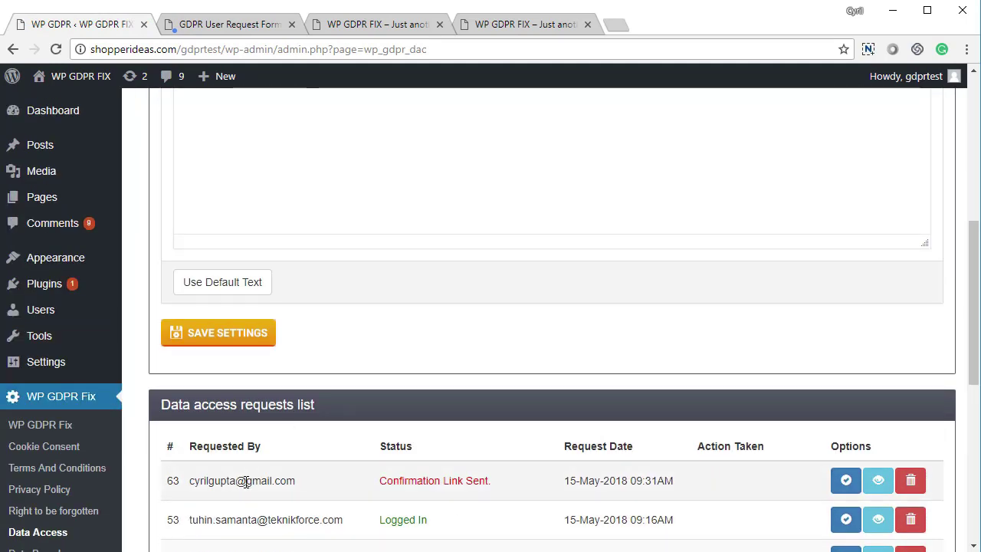
{"action": "left_click_drag", "start_coordinate": [246, 480], "coordinate": [618, 498]}
{"action": "left_click", "coordinate": [457, 478]}
{"action": "double_click", "coordinate": [458, 478]}
{"action": "left_click", "coordinate": [532, 488]}
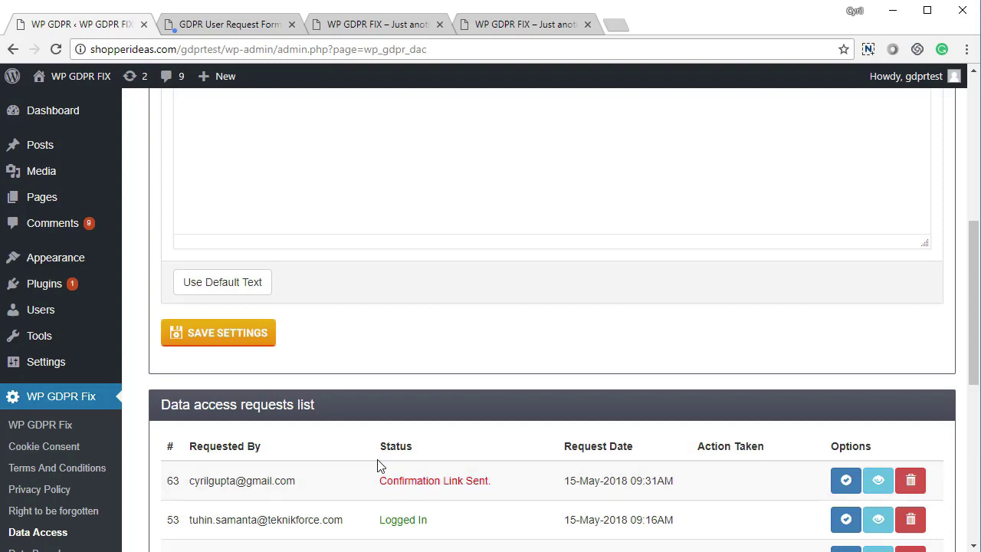
{"action": "scroll", "coordinate": [532, 519], "scroll_direction": "up", "scroll_amount": 8}
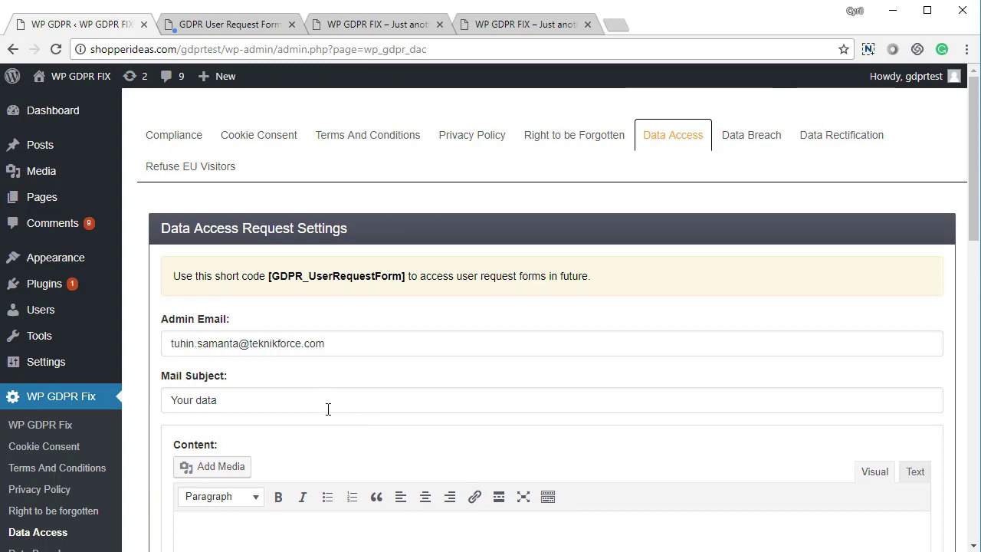
{"action": "scroll", "coordinate": [328, 410], "scroll_direction": "down", "scroll_amount": 3}
Fill the Data Access email with the default text and send the requested data for request 63
{"action": "left_click", "coordinate": [222, 490]}
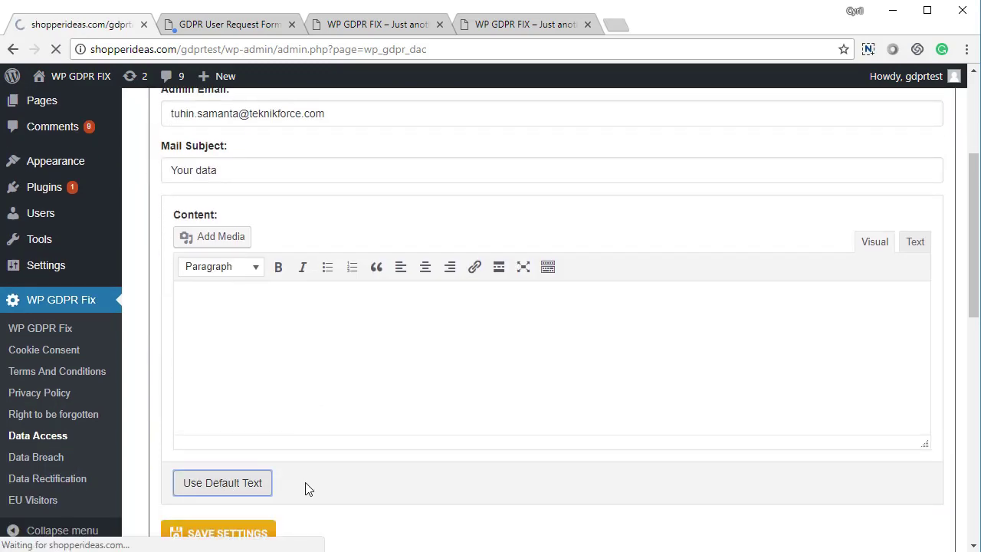
{"action": "scroll", "coordinate": [306, 412], "scroll_direction": "down", "scroll_amount": 5}
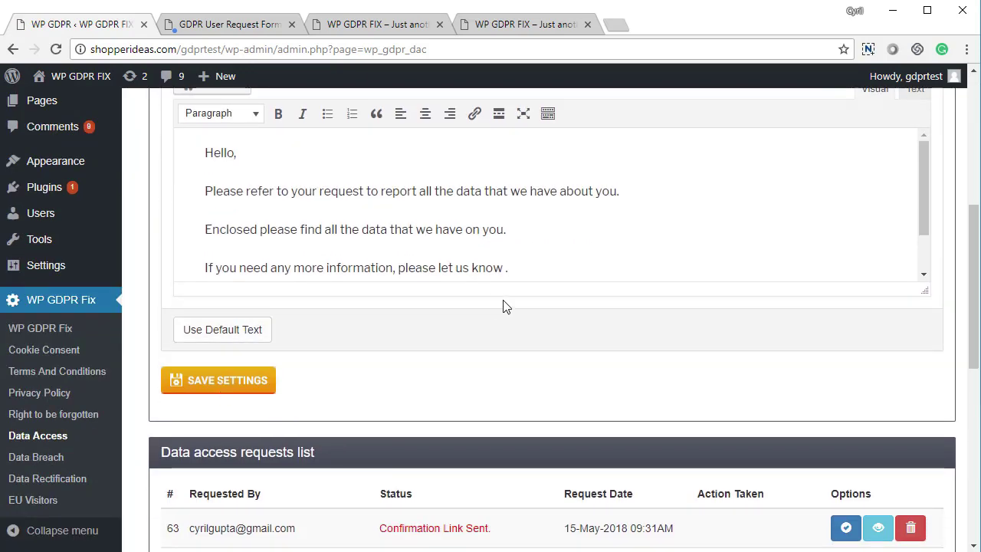
{"action": "scroll", "coordinate": [327, 349], "scroll_direction": "up", "scroll_amount": 2}
{"action": "scroll", "coordinate": [309, 289], "scroll_direction": "up", "scroll_amount": 1}
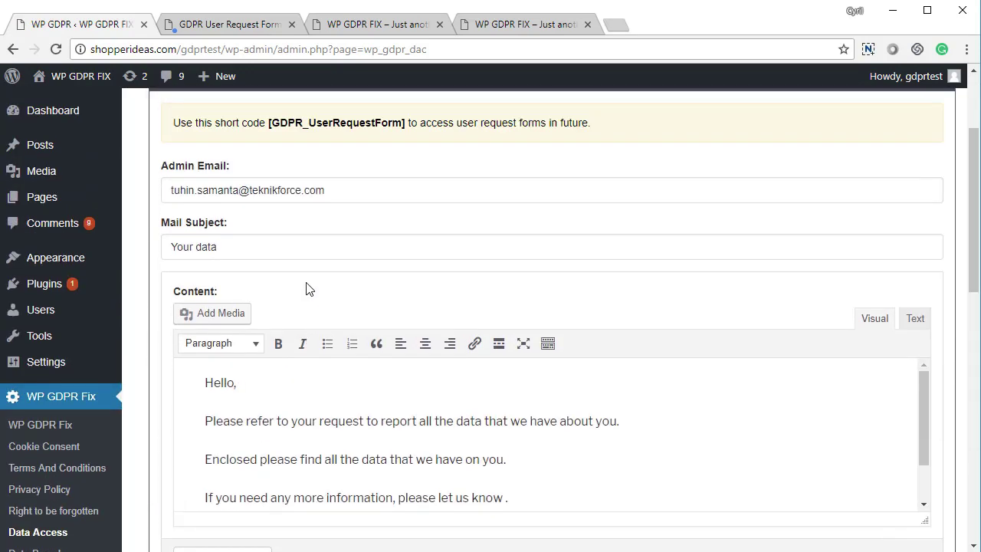
{"action": "scroll", "coordinate": [513, 321], "scroll_direction": "down", "scroll_amount": 6}
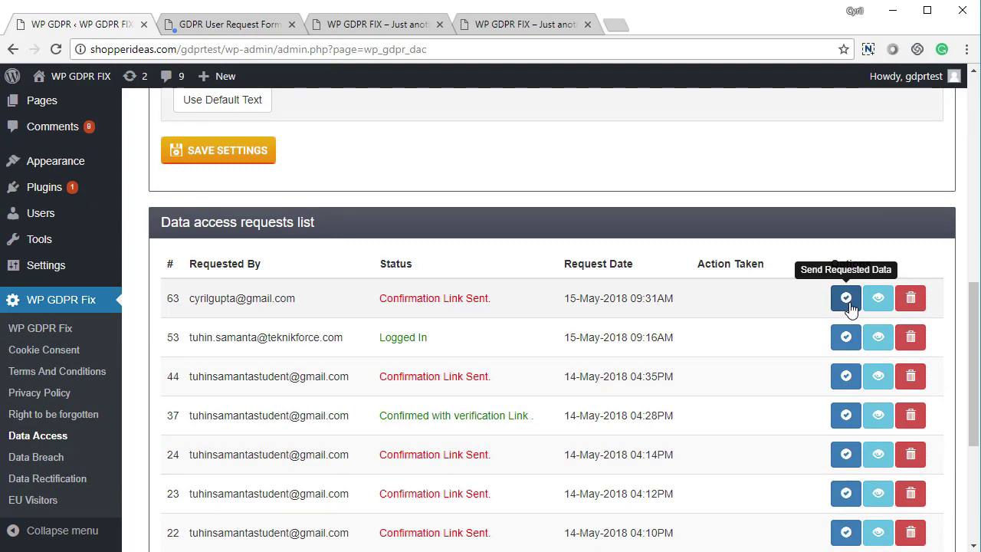
{"action": "left_click", "coordinate": [850, 306]}
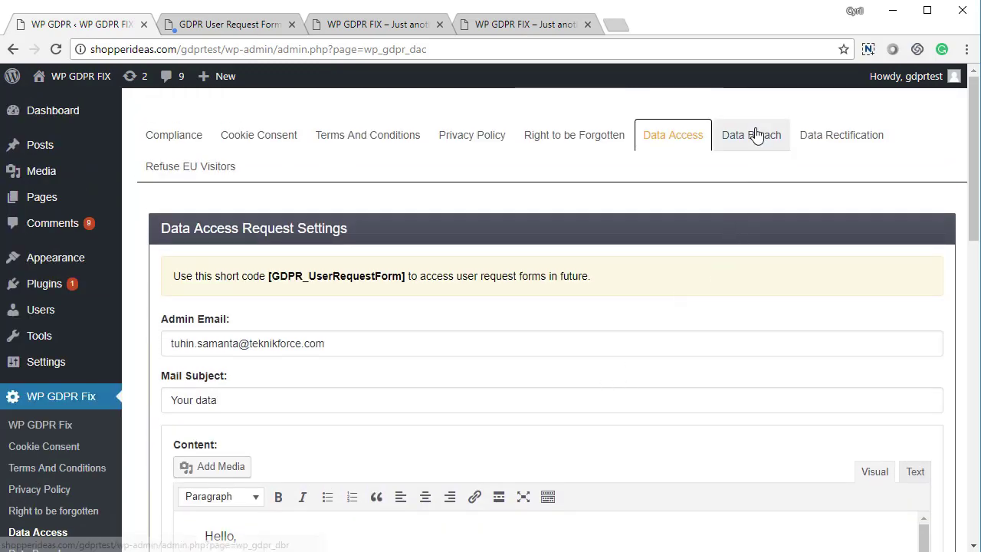
Give the Data Breach notification the default breach message, set Collect Emails to Yes, and save
{"action": "left_click", "coordinate": [751, 137]}
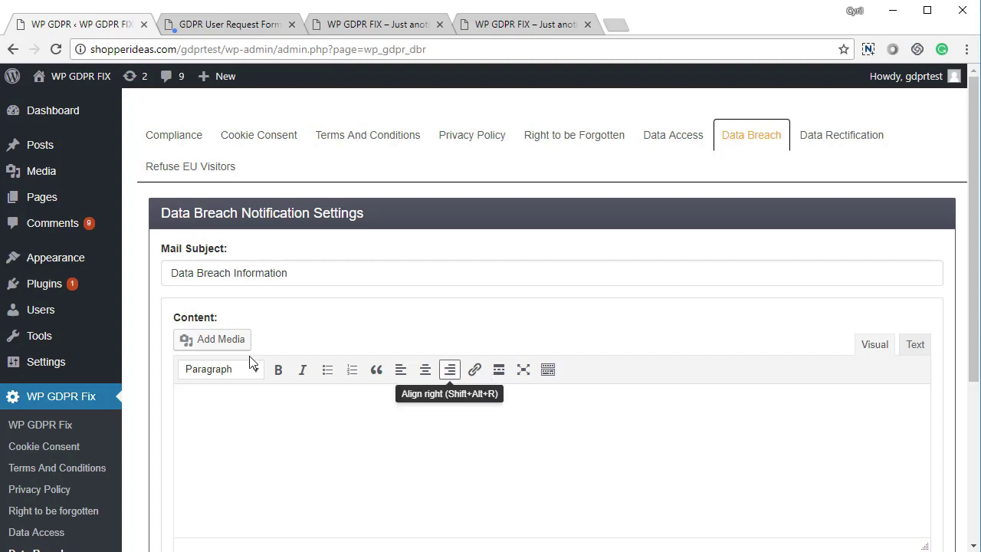
{"action": "scroll", "coordinate": [199, 414], "scroll_direction": "down", "scroll_amount": 2}
{"action": "left_click", "coordinate": [213, 432]}
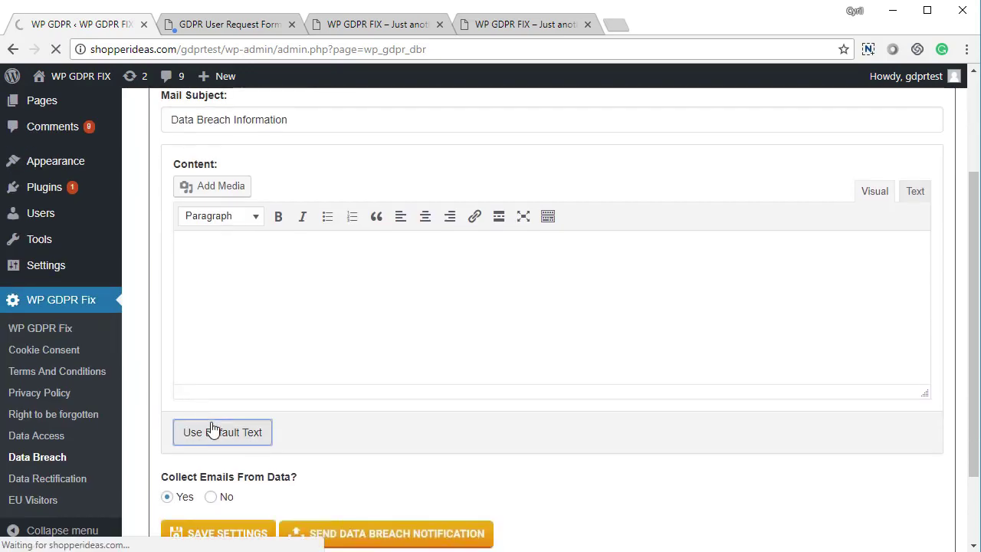
{"action": "scroll", "coordinate": [237, 429], "scroll_direction": "down", "scroll_amount": 5}
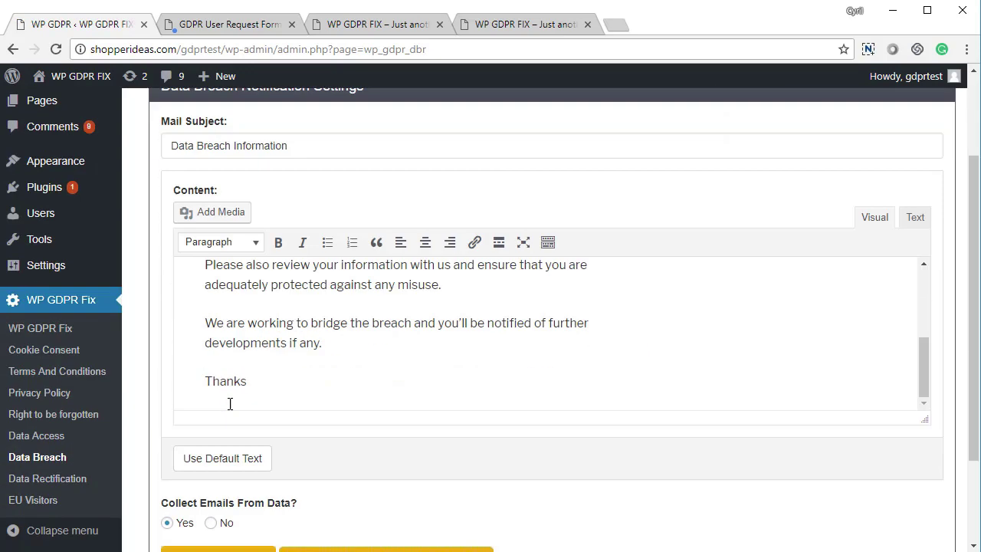
{"action": "scroll", "coordinate": [269, 336], "scroll_direction": "up", "scroll_amount": 1}
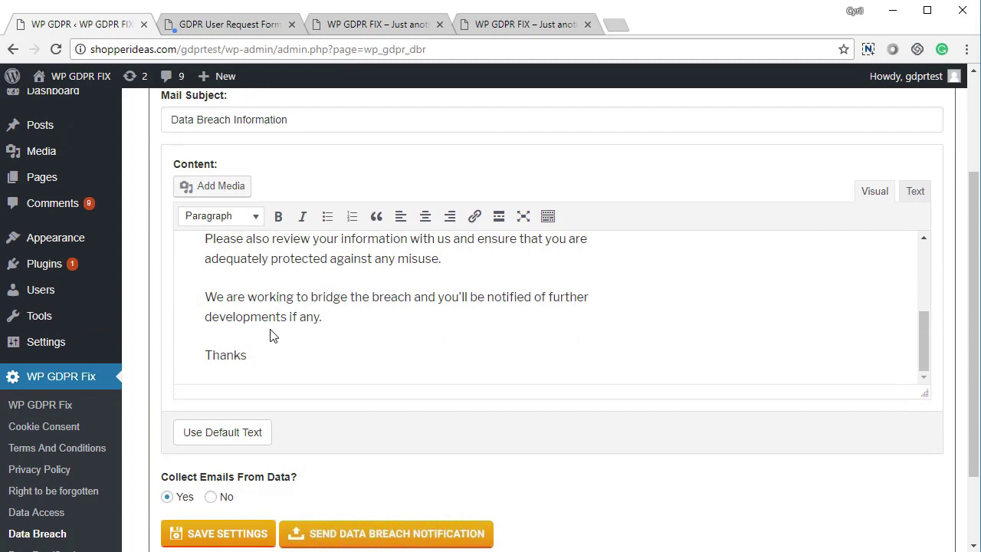
{"action": "scroll", "coordinate": [270, 335], "scroll_direction": "down", "scroll_amount": 2}
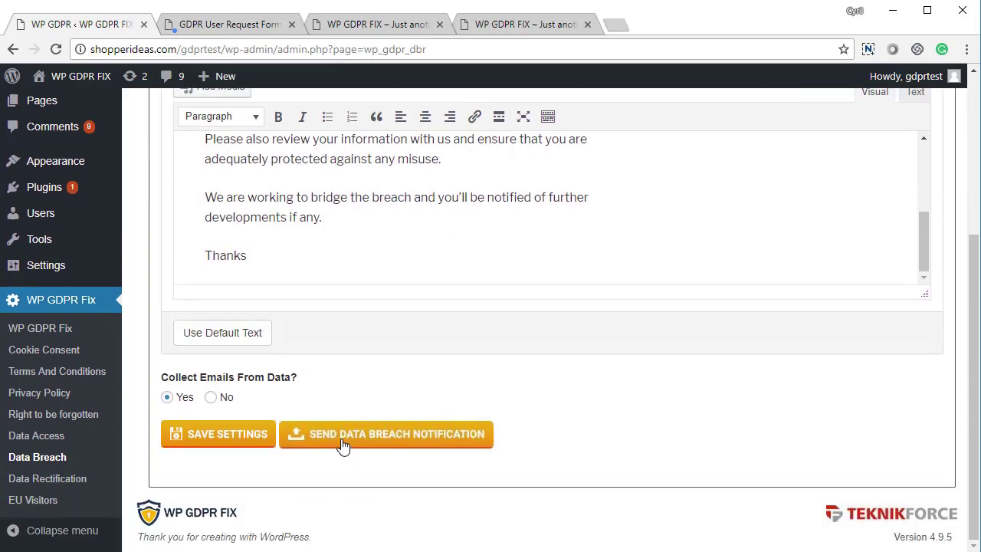
{"action": "left_click", "coordinate": [235, 437]}
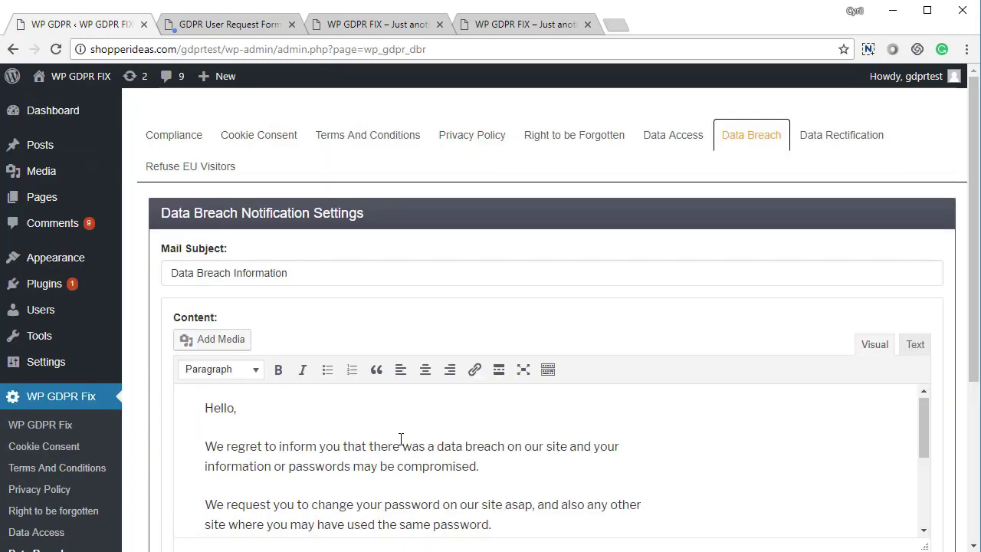
{"action": "scroll", "coordinate": [385, 460], "scroll_direction": "down", "scroll_amount": 10}
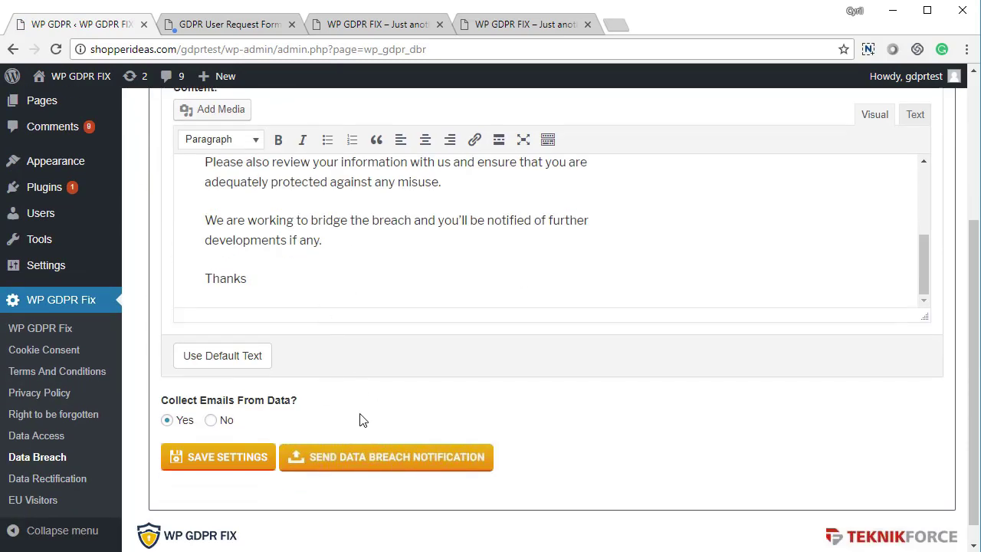
Load the six collected recipient email addresses for the data breach notification
{"action": "left_click", "coordinate": [399, 461]}
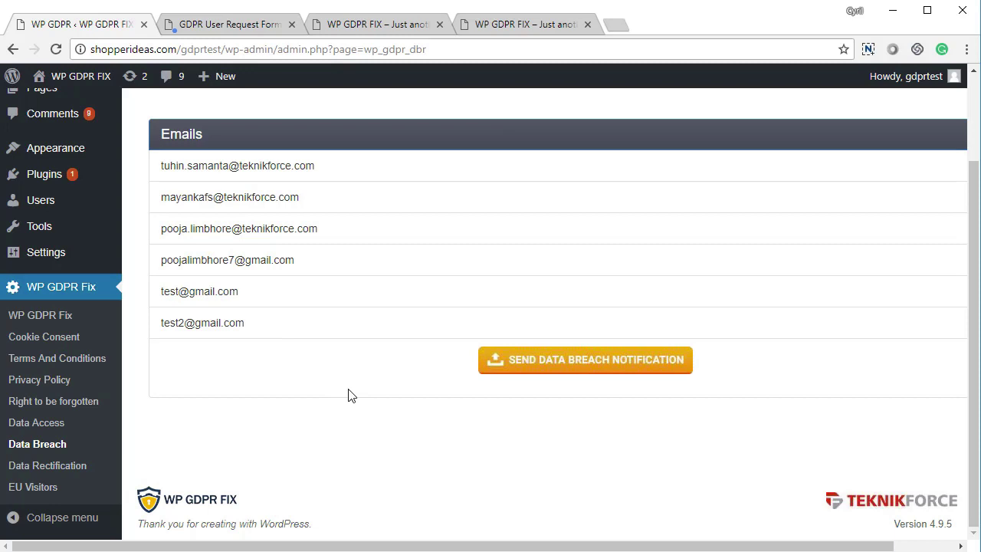
{"action": "right_click", "coordinate": [305, 405]}
{"action": "left_click", "coordinate": [265, 421]}
{"action": "scroll", "coordinate": [333, 432], "scroll_direction": "up", "scroll_amount": 1}
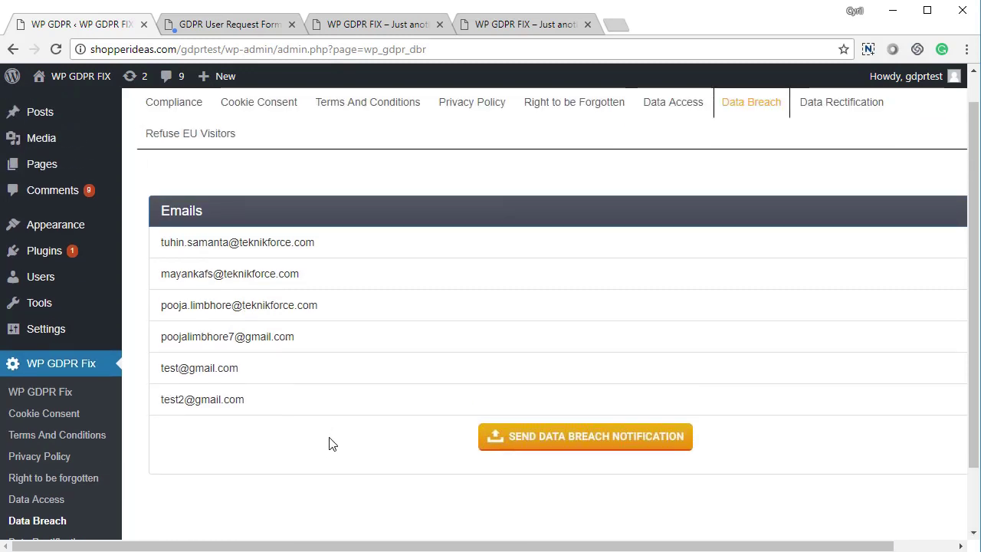
{"action": "scroll", "coordinate": [331, 443], "scroll_direction": "up", "scroll_amount": 1}
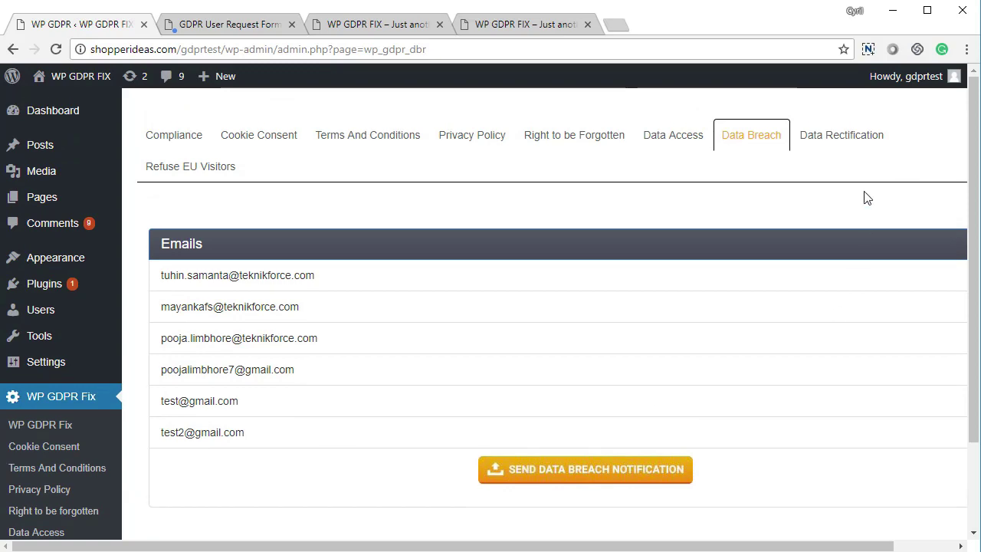
Insert the default rectification notice as the Data Rectification email content and save the settings
{"action": "left_click", "coordinate": [832, 150]}
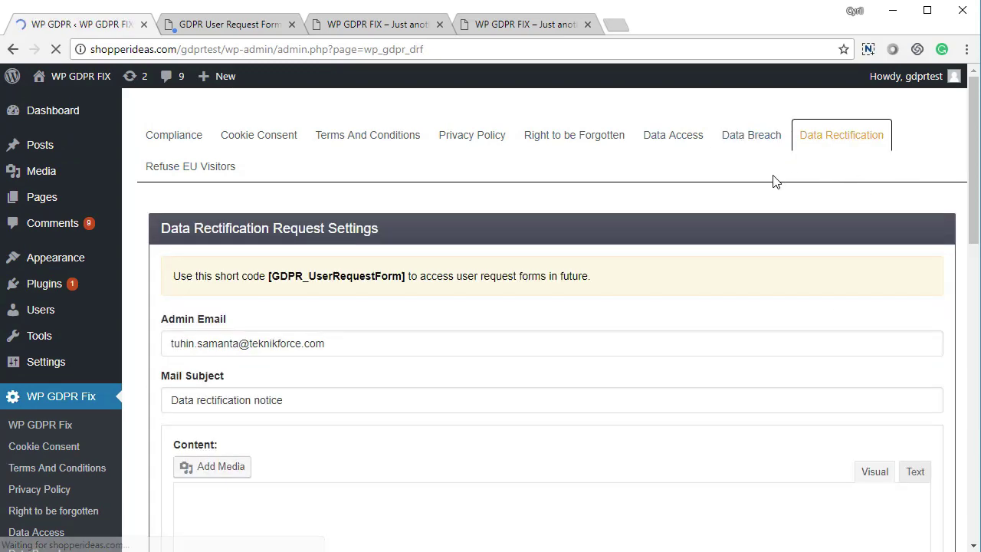
{"action": "scroll", "coordinate": [284, 376], "scroll_direction": "down", "scroll_amount": 4}
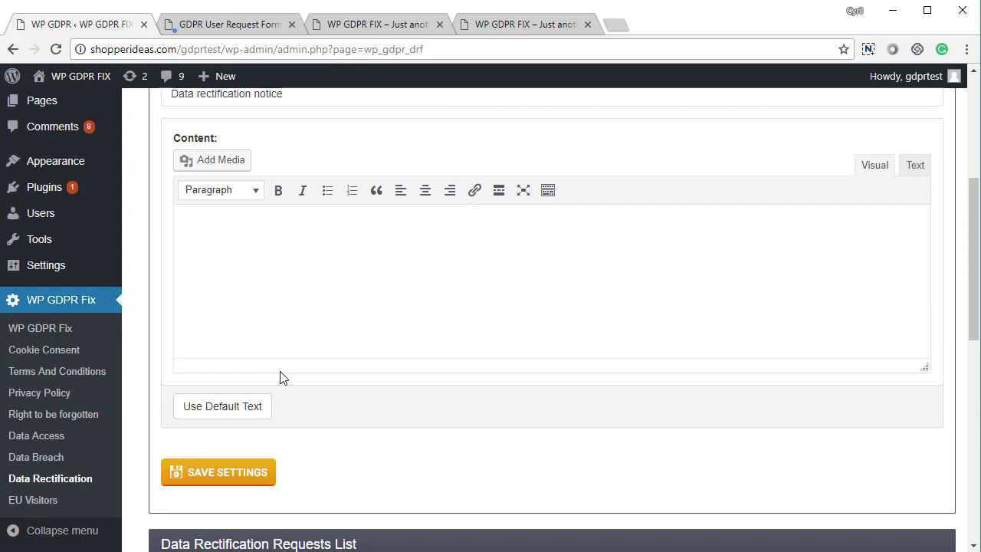
{"action": "left_click", "coordinate": [258, 408]}
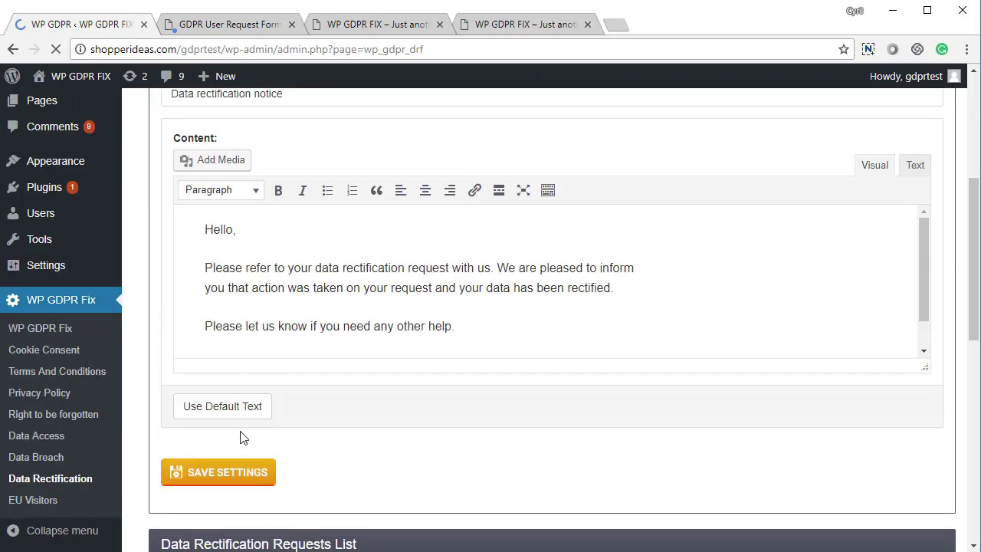
{"action": "scroll", "coordinate": [258, 367], "scroll_direction": "down", "scroll_amount": 3}
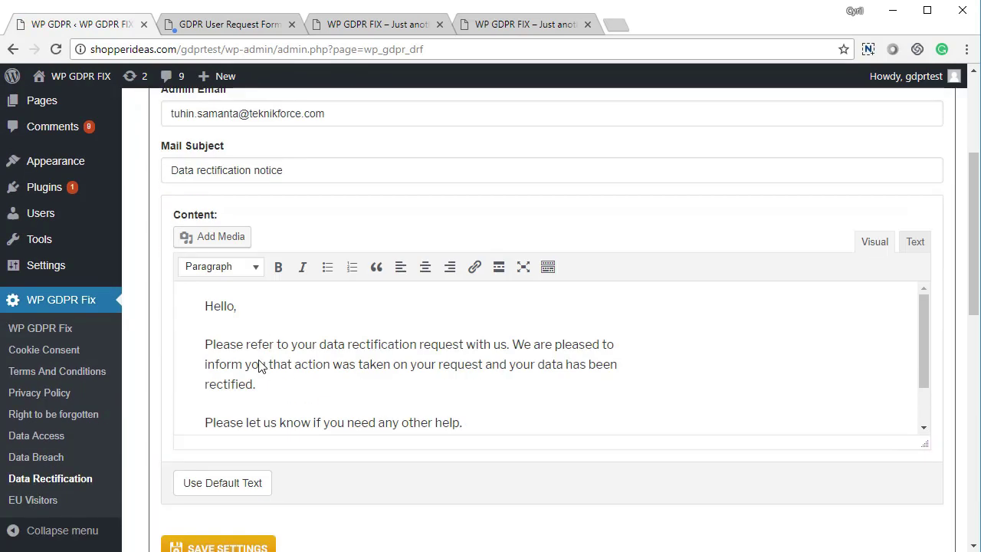
{"action": "scroll", "coordinate": [259, 366], "scroll_direction": "down", "scroll_amount": 5}
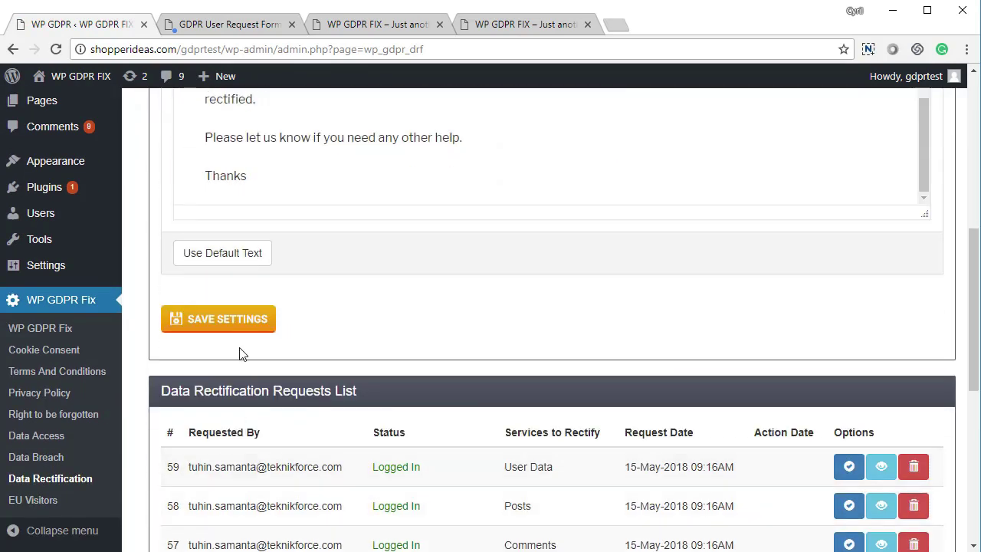
{"action": "left_click", "coordinate": [241, 325]}
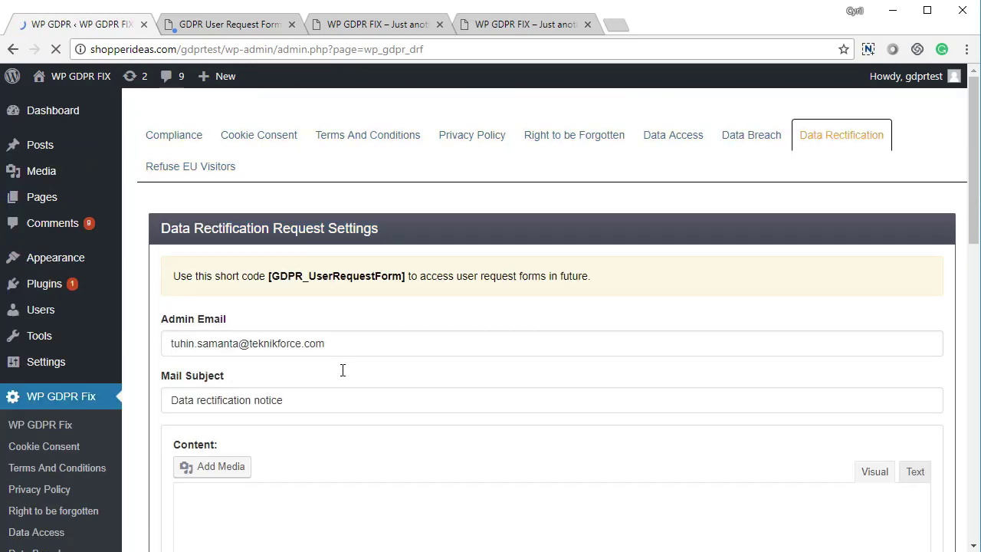
{"action": "scroll", "coordinate": [367, 357], "scroll_direction": "down", "scroll_amount": 5}
{"action": "scroll", "coordinate": [374, 337], "scroll_direction": "down", "scroll_amount": 2}
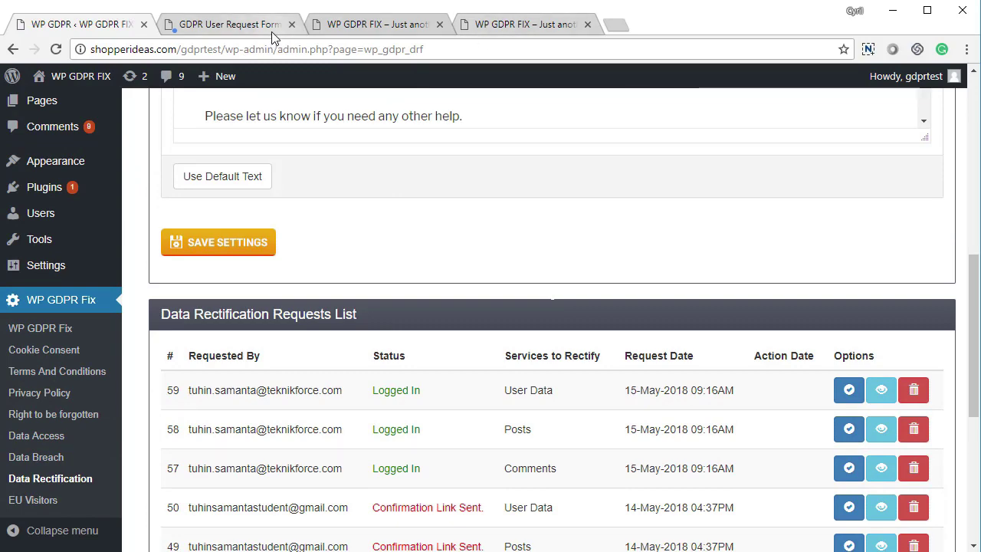
On the front-end form, open the Rectify Data Request and tick WordPress User Data
{"action": "left_click", "coordinate": [230, 24]}
{"action": "left_click", "coordinate": [619, 137]}
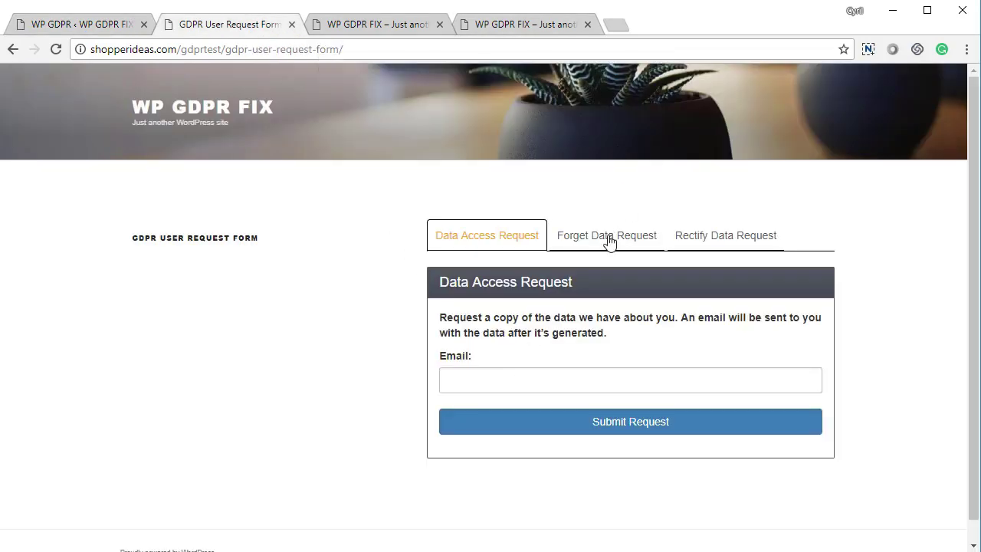
{"action": "left_click", "coordinate": [722, 242]}
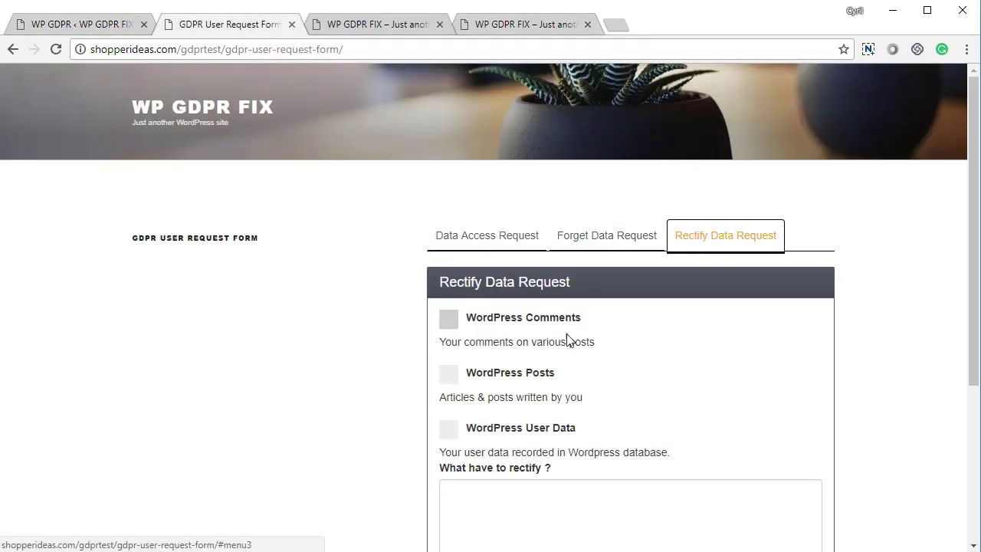
{"action": "left_click", "coordinate": [499, 325]}
{"action": "left_click", "coordinate": [492, 377]}
{"action": "scroll", "coordinate": [494, 406], "scroll_direction": "down", "scroll_amount": 2}
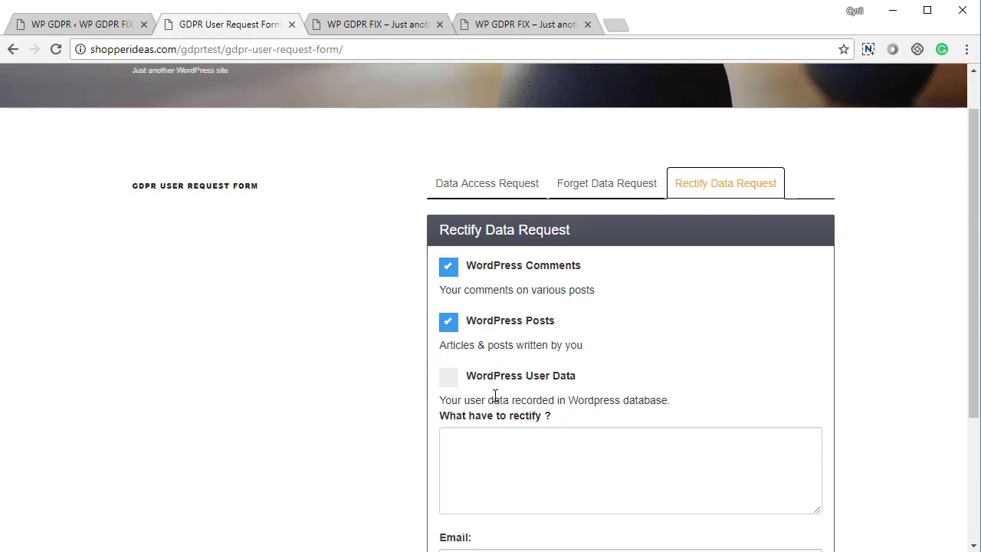
{"action": "left_click", "coordinate": [513, 275]}
Describe the requested name change and submit the rectification request
{"action": "left_click", "coordinate": [529, 361]}
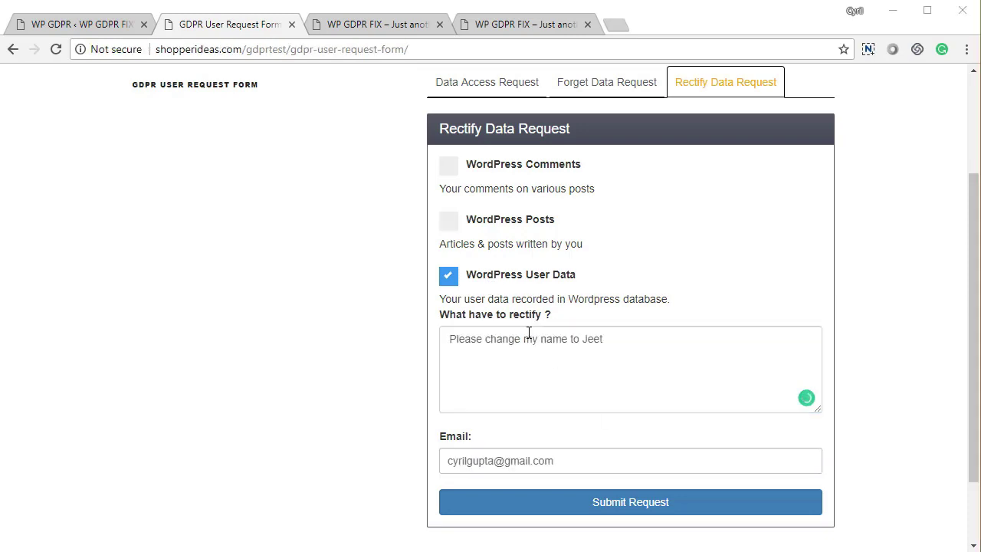
{"action": "left_click", "coordinate": [764, 507]}
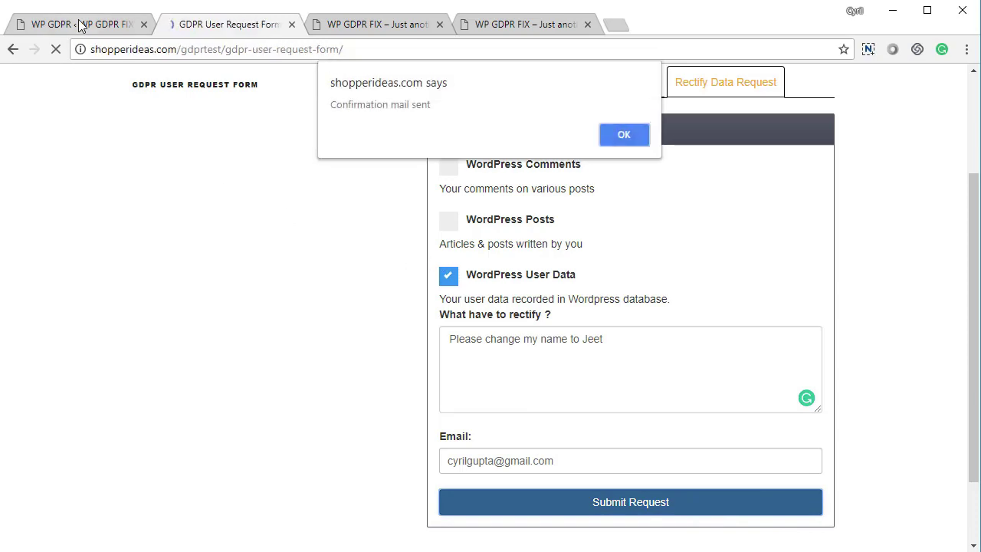
{"action": "left_click", "coordinate": [84, 24]}
{"action": "scroll", "coordinate": [609, 296], "scroll_direction": "up", "scroll_amount": 10}
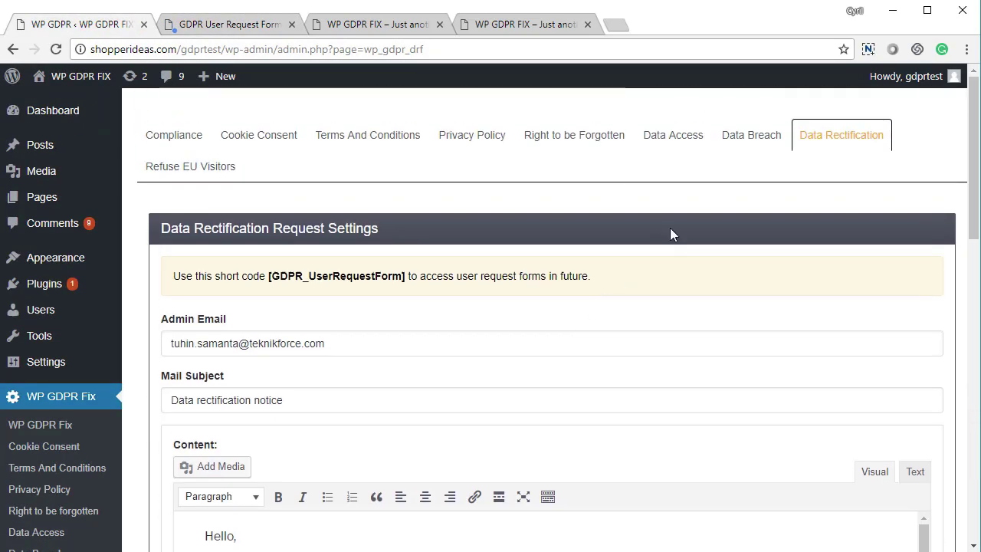
Reload the admin page, view new rectification request 64, then show the Refuse EU Visitors settings
{"action": "right_click", "coordinate": [363, 207]}
{"action": "left_click", "coordinate": [420, 253]}
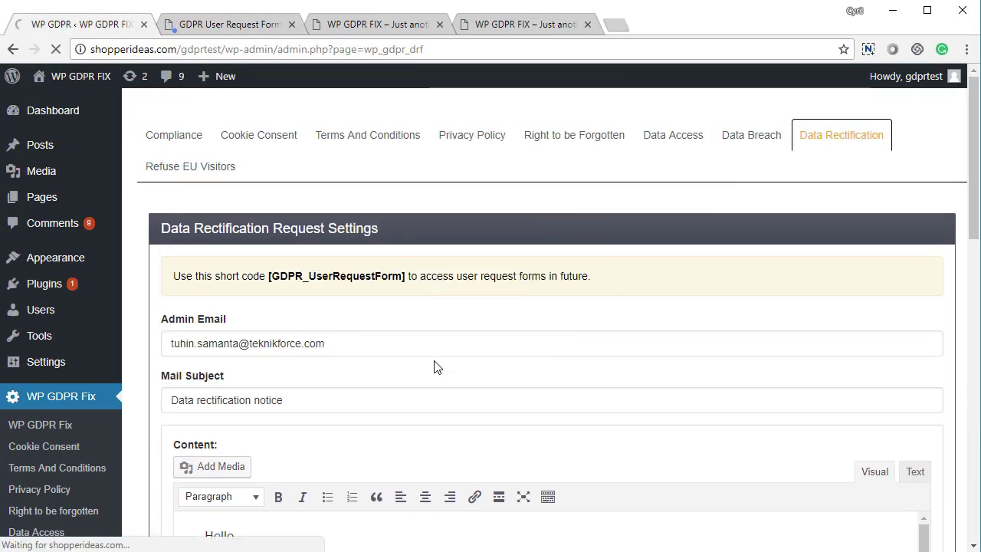
{"action": "scroll", "coordinate": [434, 367], "scroll_direction": "down", "scroll_amount": 9}
{"action": "scroll", "coordinate": [429, 352], "scroll_direction": "down", "scroll_amount": 3}
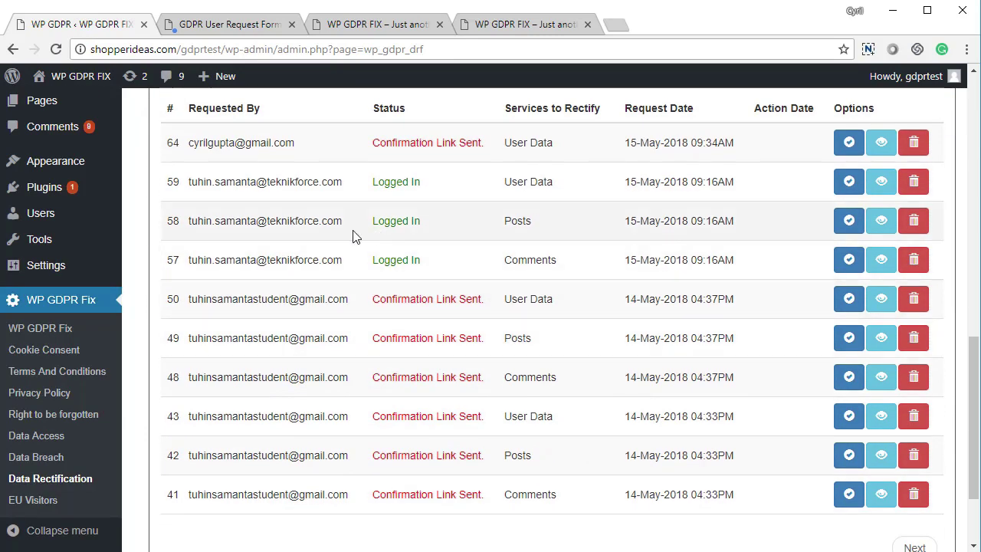
{"action": "scroll", "coordinate": [354, 235], "scroll_direction": "up", "scroll_amount": 1}
{"action": "left_click_drag", "start_coordinate": [225, 220], "coordinate": [633, 234]}
{"action": "left_click", "coordinate": [633, 235]}
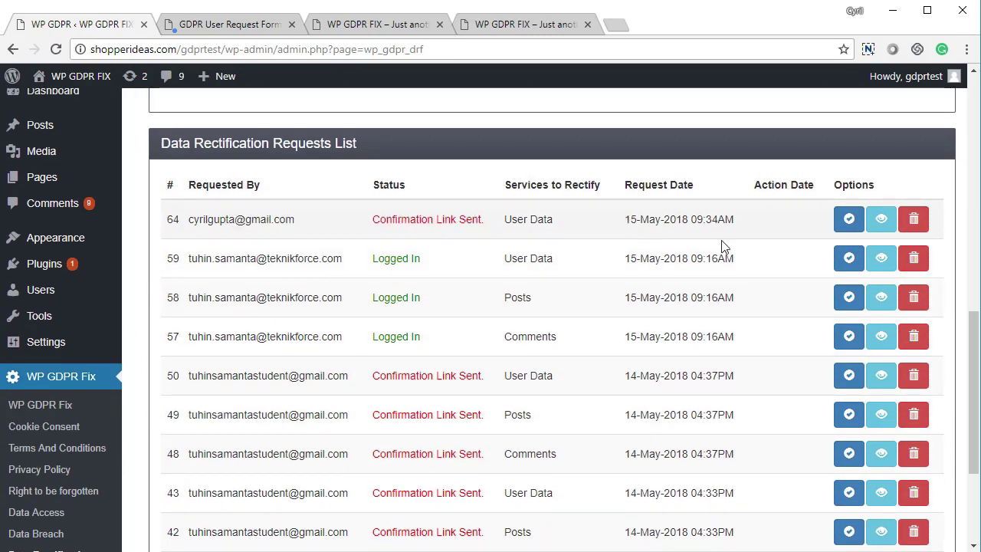
{"action": "left_click", "coordinate": [880, 219]}
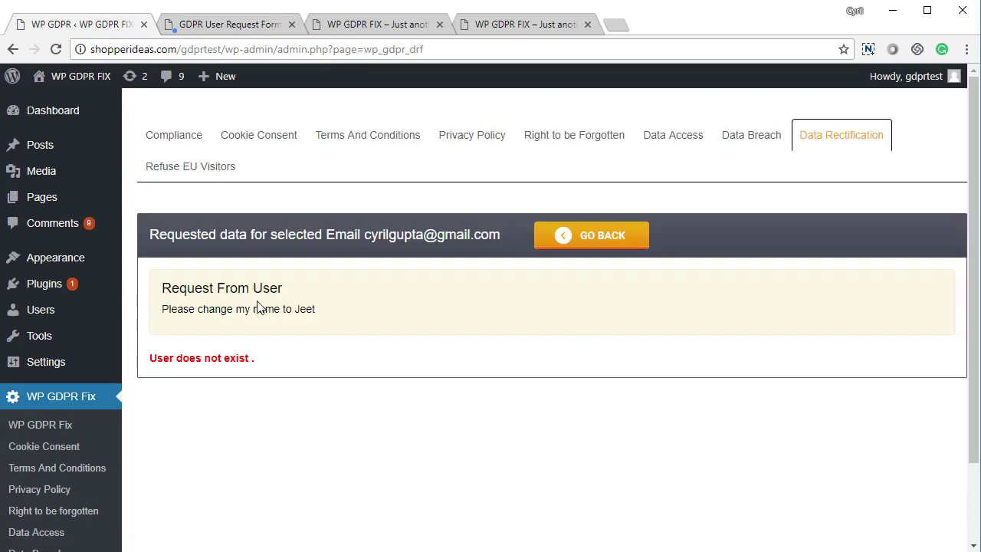
{"action": "left_click", "coordinate": [207, 165]}
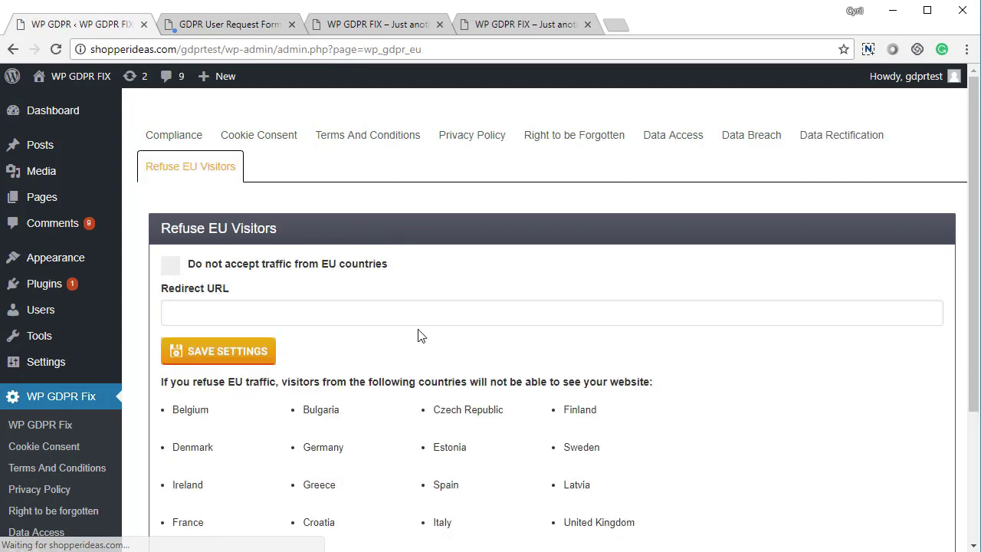
Save the Refuse EU Visitors settings with 'Do not accept traffic from EU countries' left unchecked
{"action": "scroll", "coordinate": [442, 361], "scroll_direction": "down", "scroll_amount": 3}
{"action": "scroll", "coordinate": [441, 362], "scroll_direction": "up", "scroll_amount": 2}
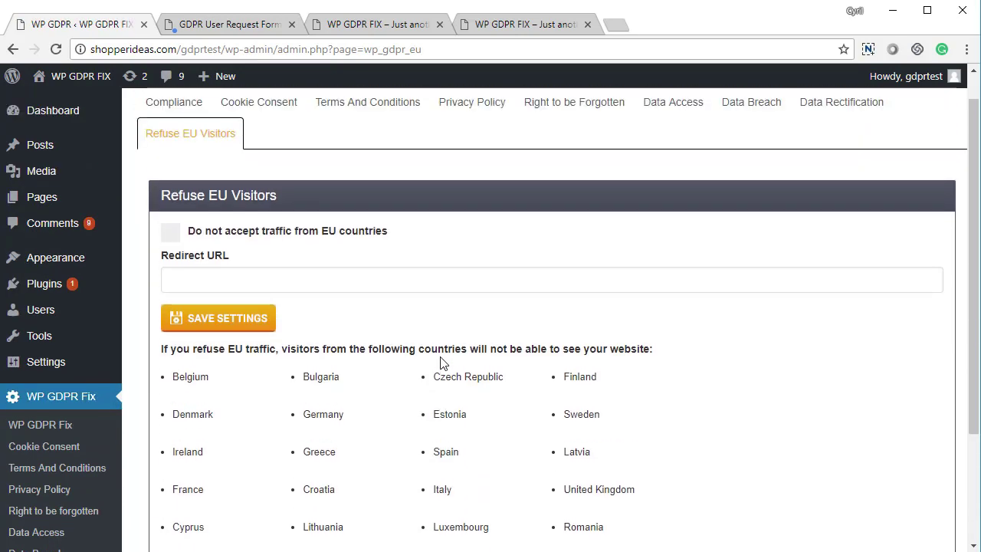
{"action": "left_click", "coordinate": [172, 234]}
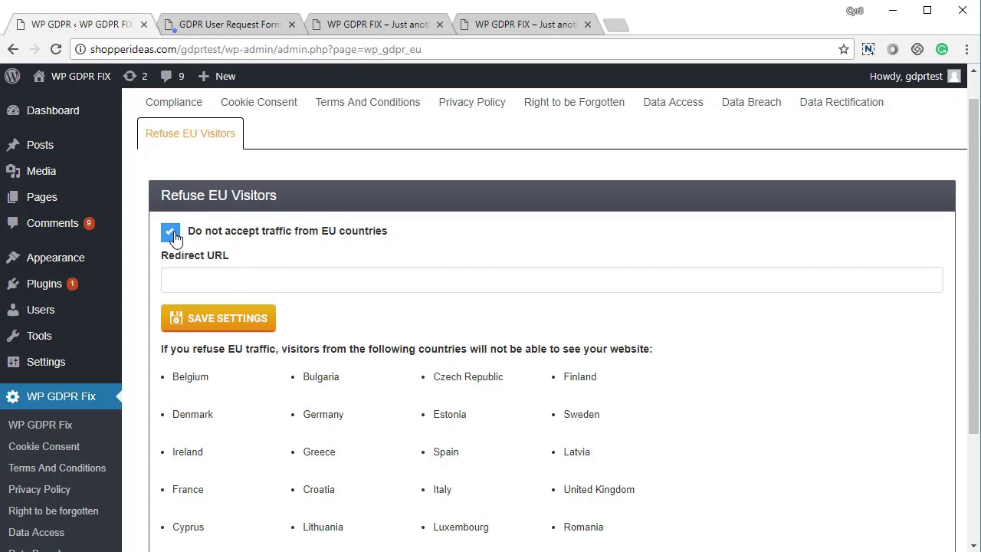
{"action": "left_click", "coordinate": [196, 276]}
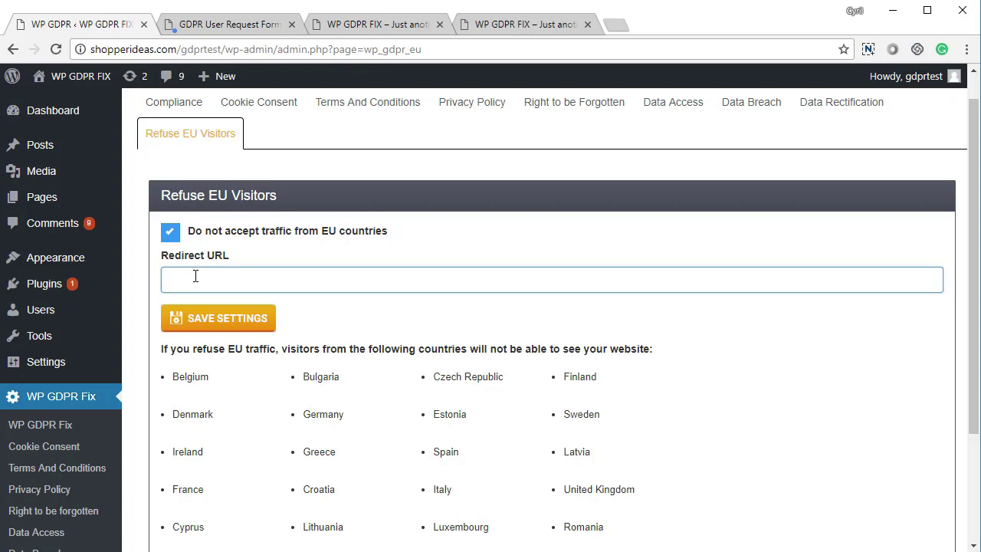
{"action": "left_click", "coordinate": [173, 236]}
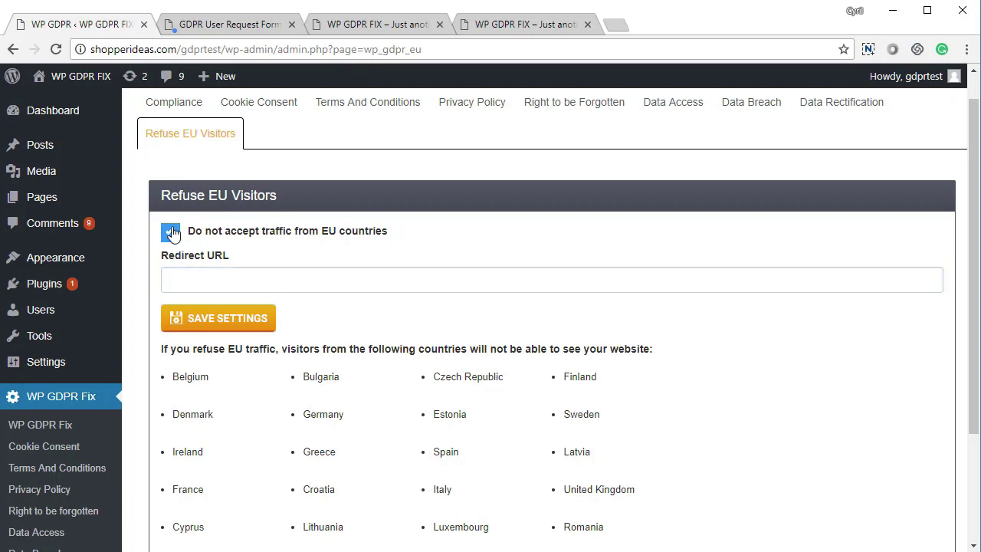
{"action": "left_click", "coordinate": [247, 325]}
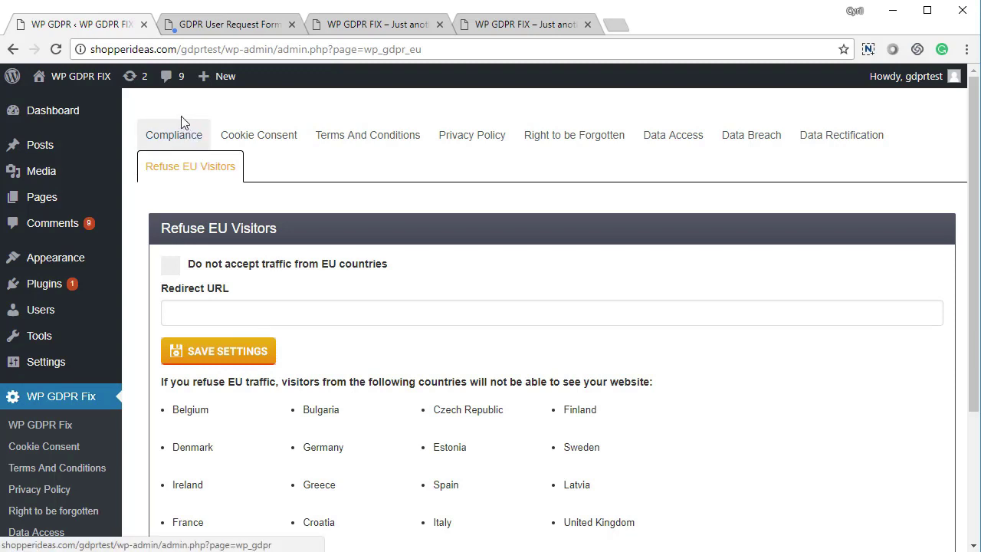
Return to the Compliance overview showing all 7 key GDPR requirements met
{"action": "left_click", "coordinate": [185, 138]}
{"action": "scroll", "coordinate": [222, 256], "scroll_direction": "down", "scroll_amount": 2}
{"action": "scroll", "coordinate": [186, 256], "scroll_direction": "up", "scroll_amount": 2}
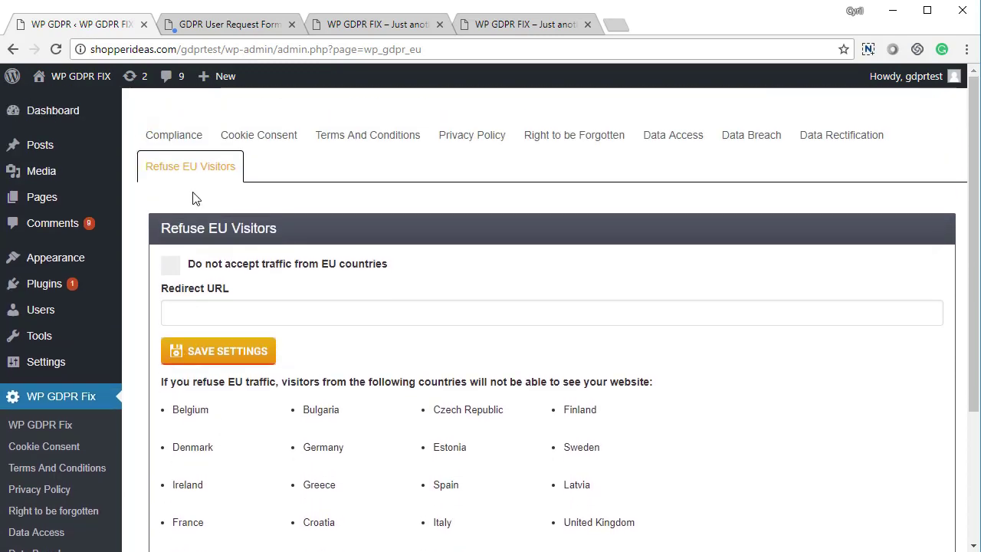
{"action": "left_click", "coordinate": [192, 145]}
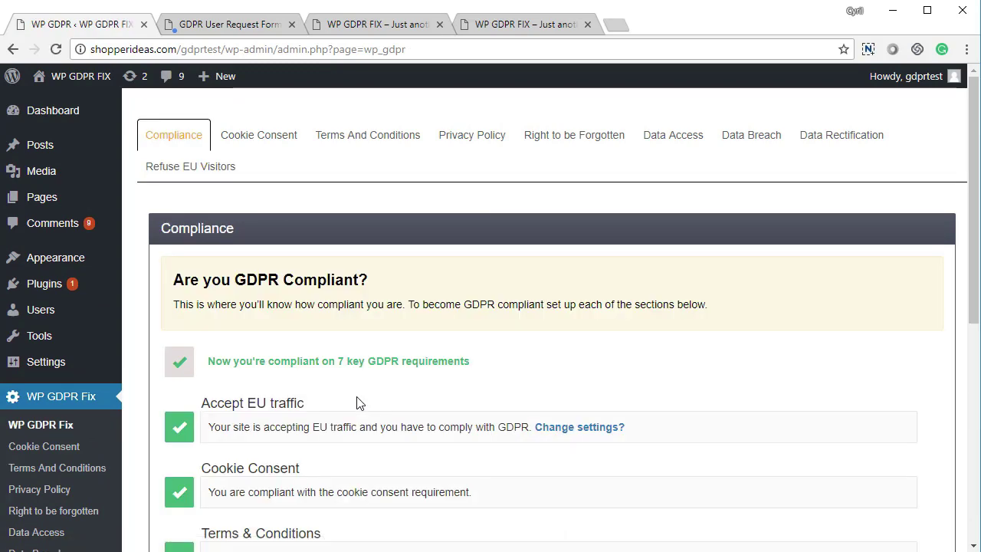
{"action": "scroll", "coordinate": [356, 402], "scroll_direction": "down", "scroll_amount": 5}
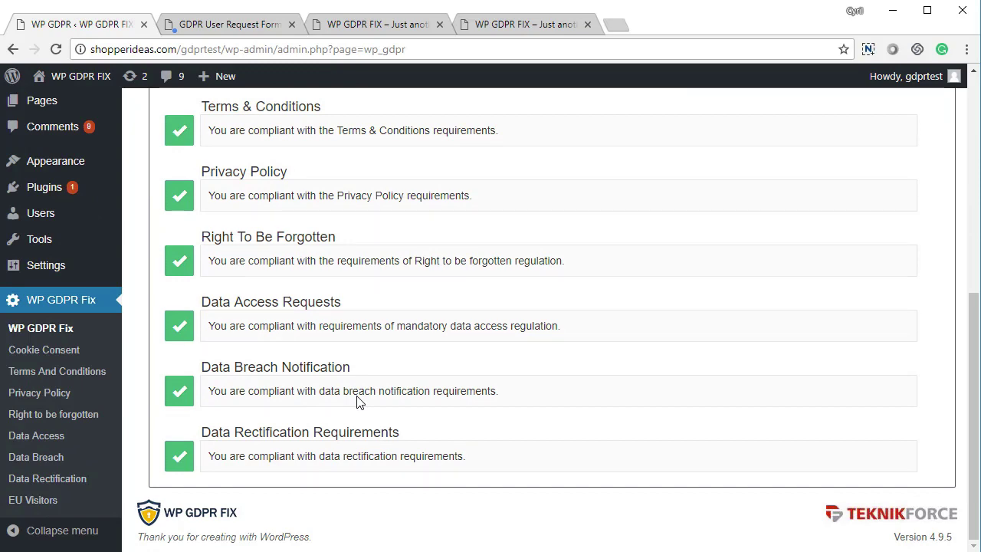
{"action": "scroll", "coordinate": [357, 399], "scroll_direction": "up", "scroll_amount": 5}
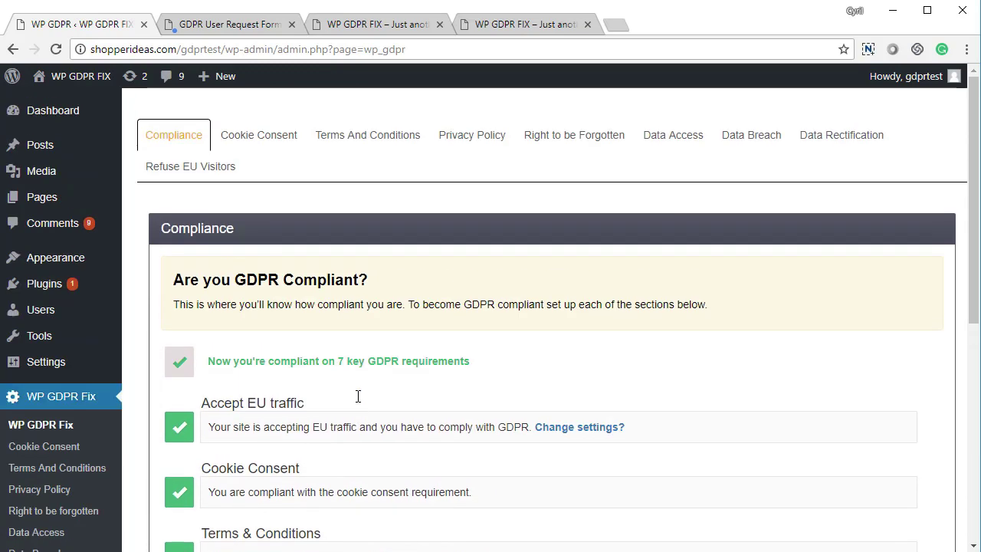